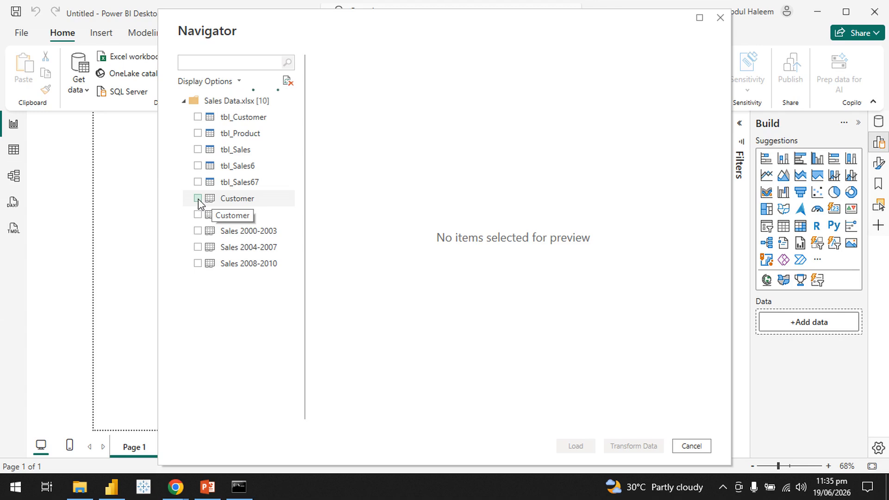
Preview the Customer and Product sheets of Sales Data.xlsx, checking all columns of the Product sheet
left_click(225, 200)
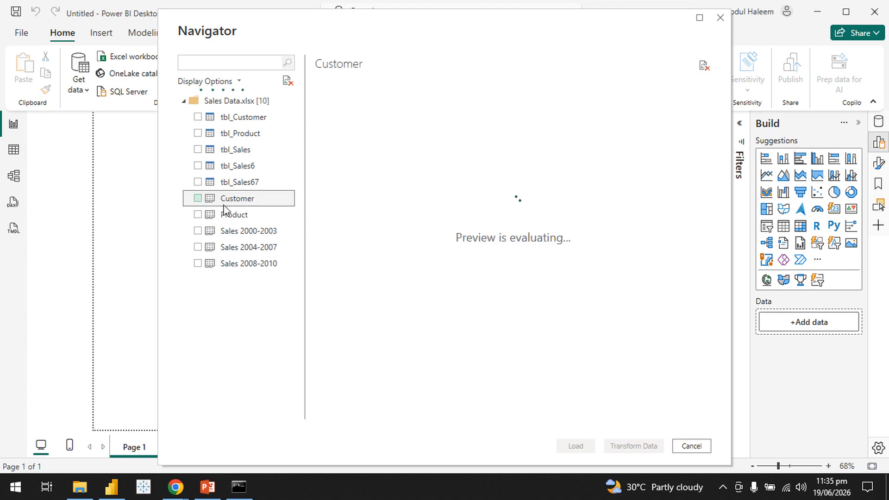
left_click(230, 216)
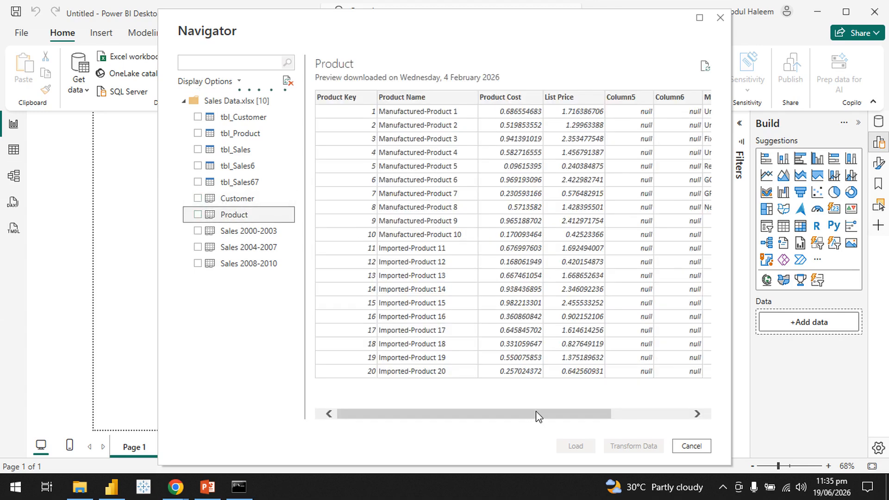
left_click_drag(536, 415, 638, 407)
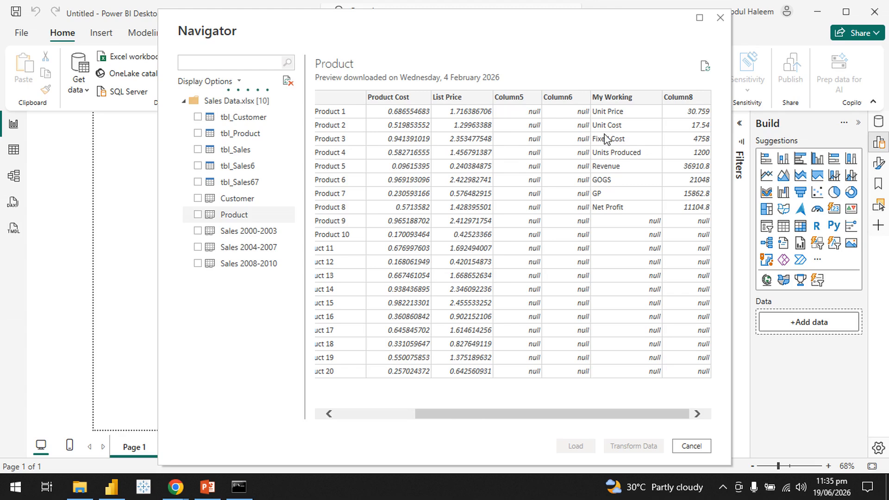
left_click_drag(453, 418, 352, 414)
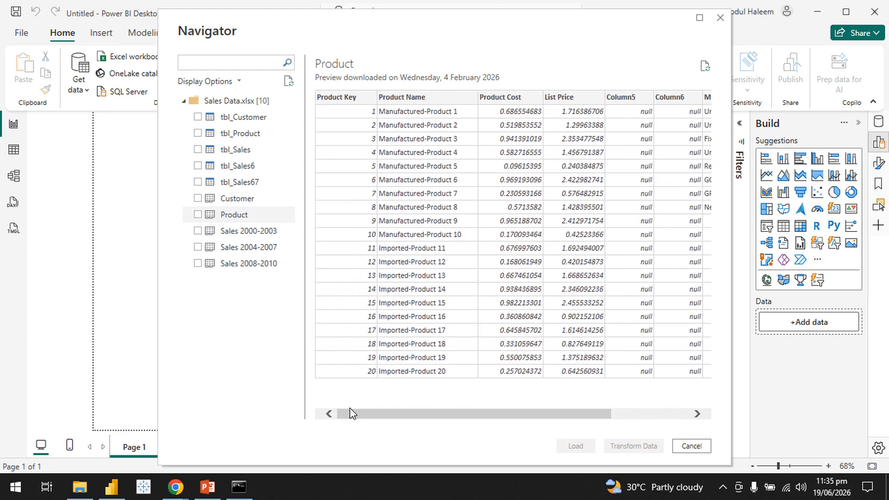
Select the tables tbl_Customer, tbl_Product, tbl_Sales, tbl_Sales6 and tbl_Sales67 and open them in Power Query Editor for transformation
left_click(197, 116)
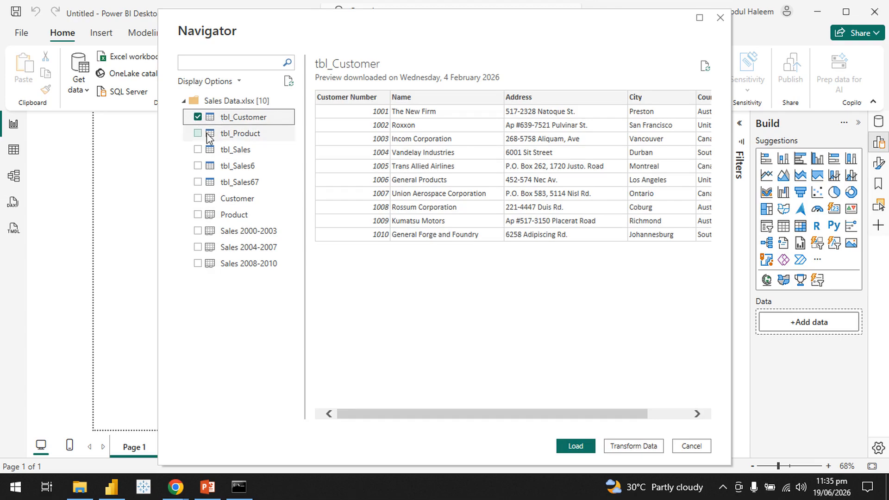
left_click(198, 133)
left_click(198, 149)
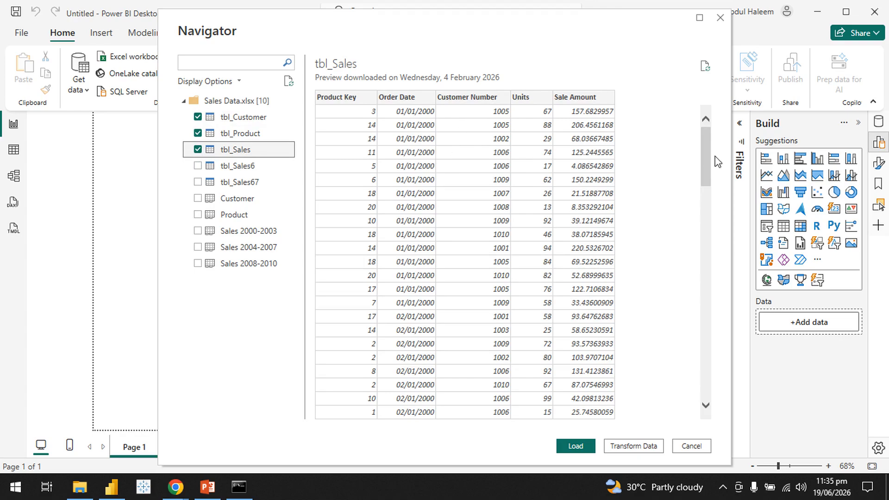
left_click_drag(705, 158, 698, 375)
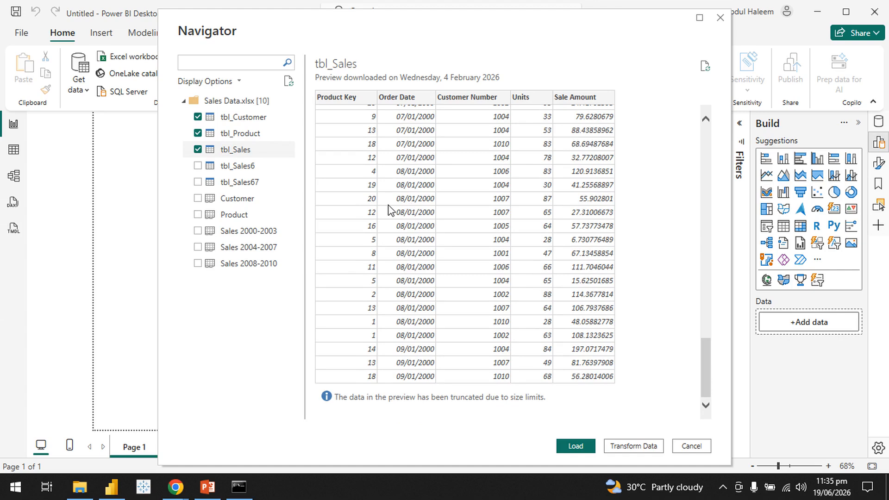
left_click(198, 166)
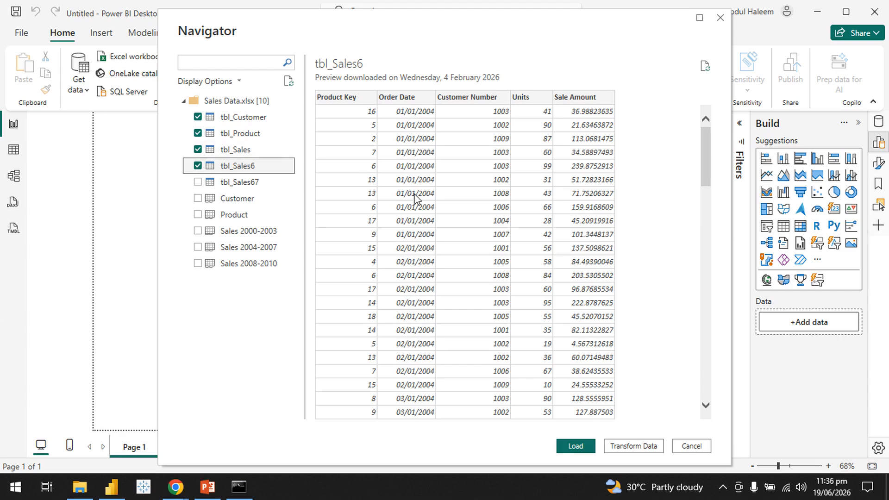
left_click(198, 183)
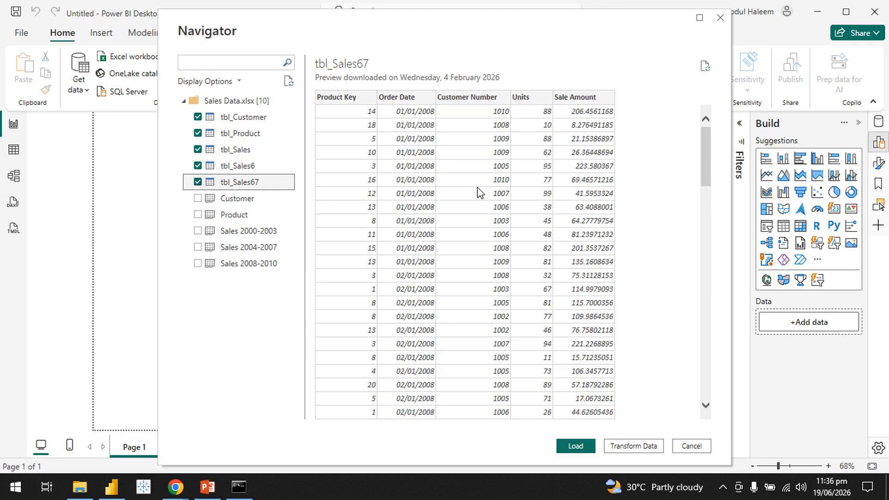
mouse_move(711, 159)
left_mouse_down()
mouse_move(710, 168)
mouse_move(710, 159)
left_mouse_up()
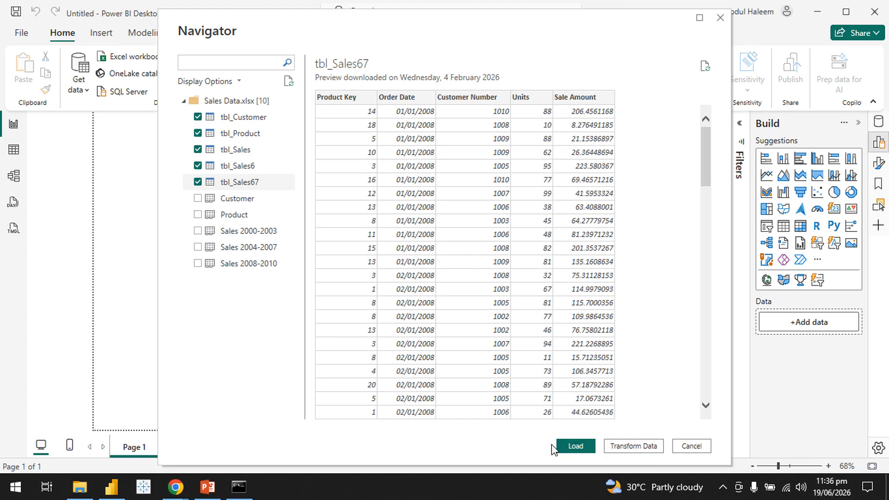
left_click(620, 447)
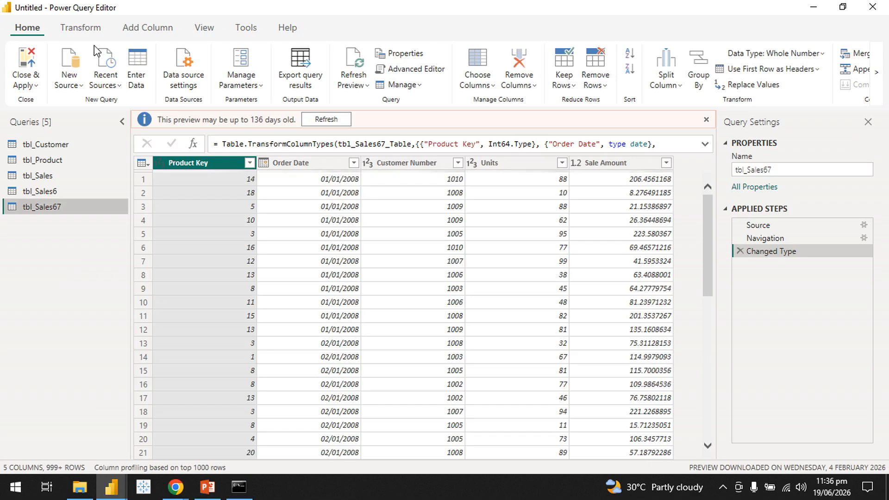
Rename the tbl_Customer query as Customer
left_click(60, 145)
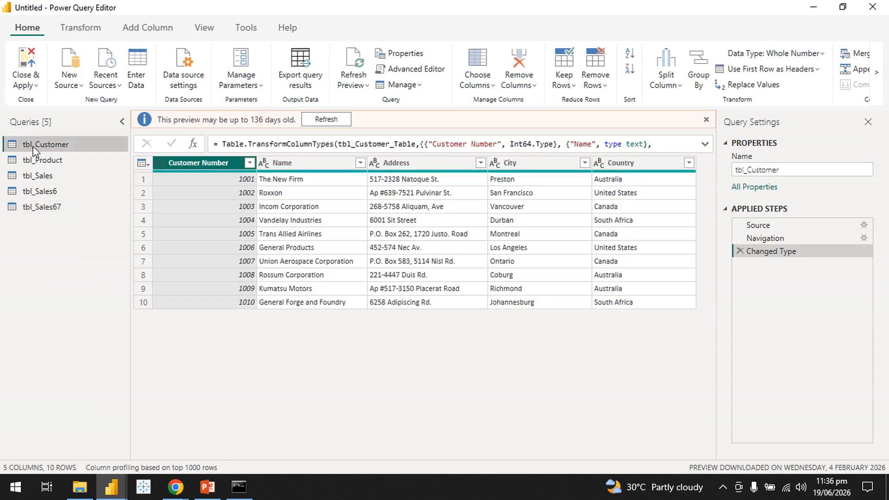
right_click(34, 150)
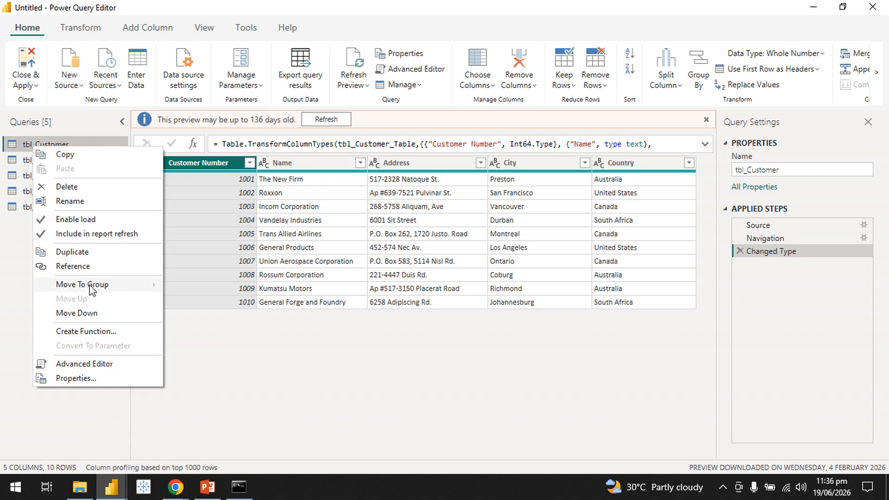
left_click(83, 200)
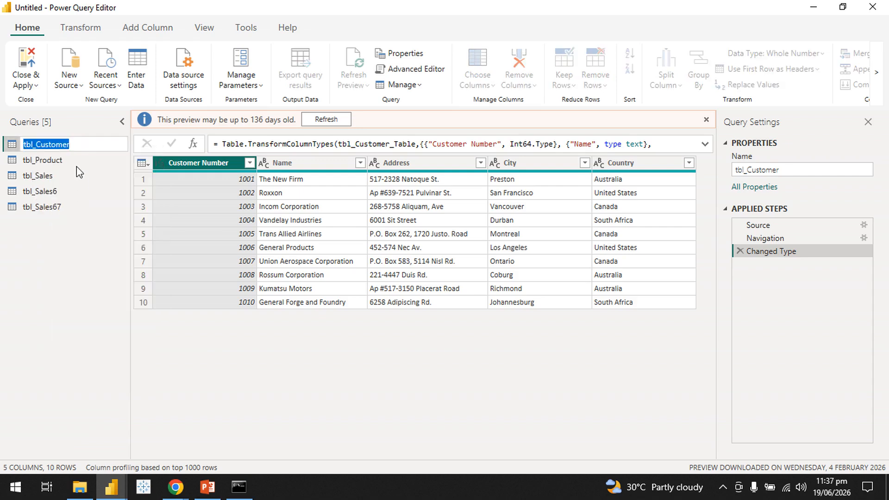
key("ctrl+Left")
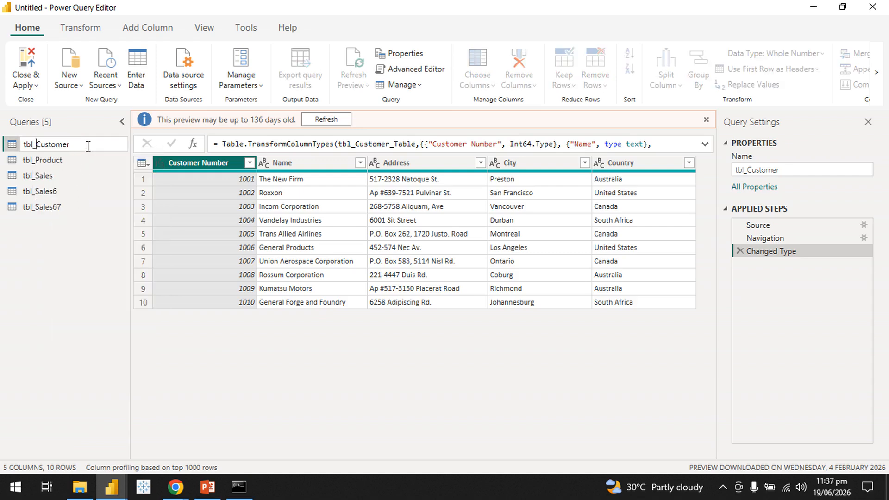
key("BackSpace")
key("BackSpace")
key("BackSpace")
key("BackSpace")
key("Return")
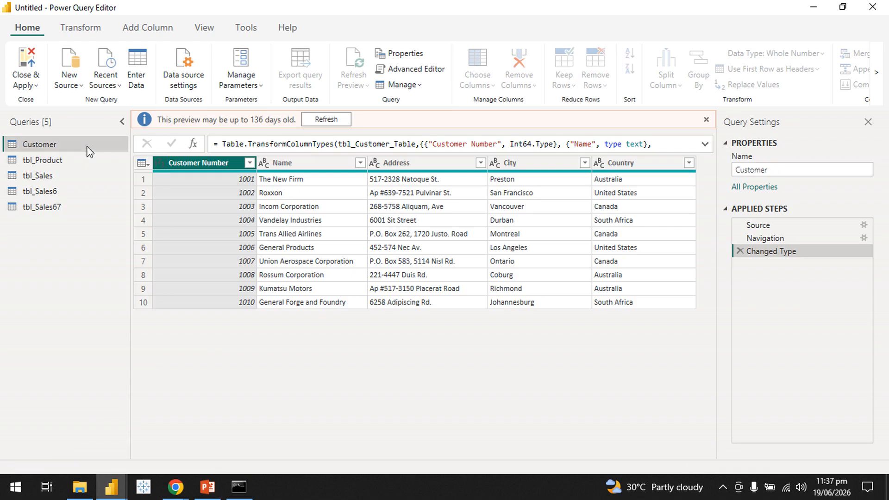
Rename the tbl_Product query as Product
left_click(64, 161)
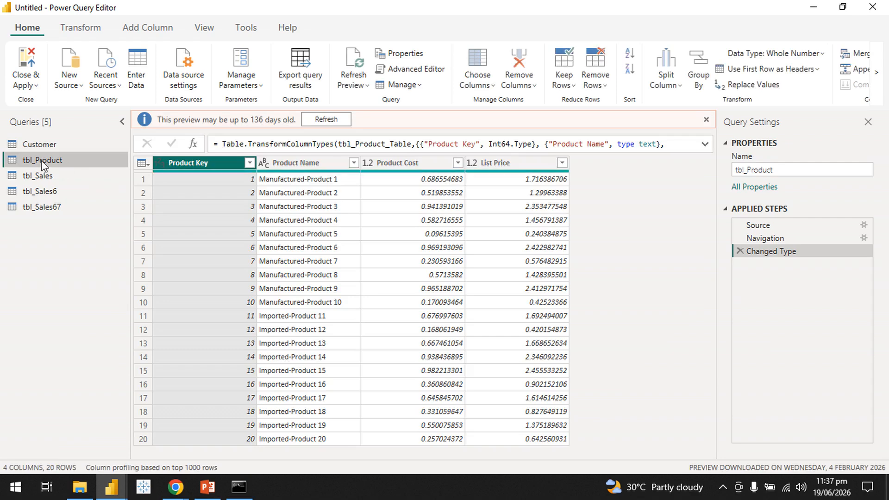
left_click(798, 169)
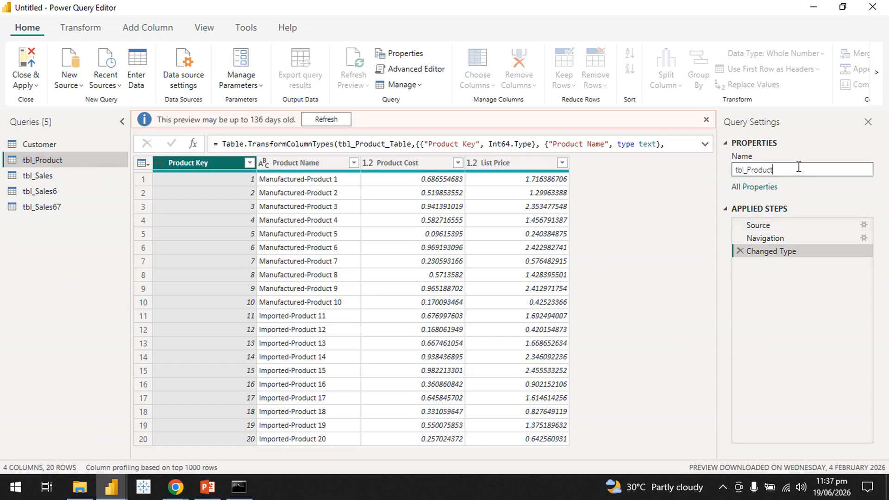
key("BackSpace")
key("BackSpace")
key("BackSpace")
key("BackSpace")
key("Return")
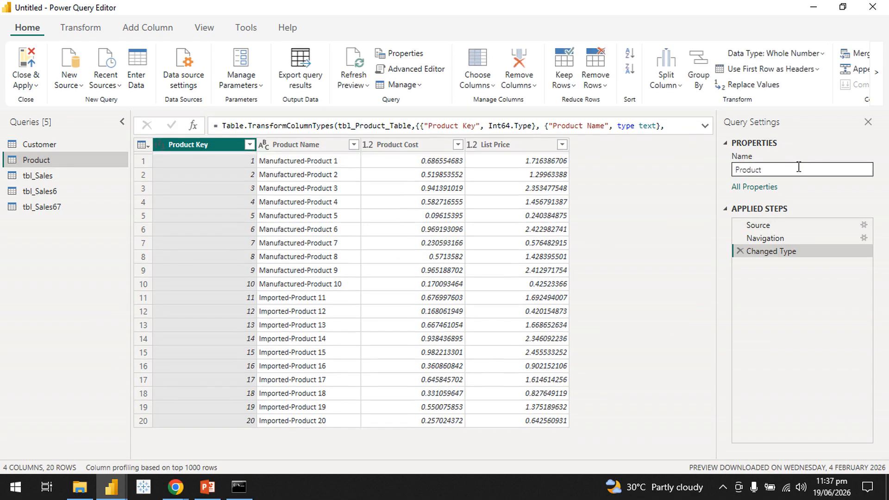
Rename the tbl_Sales query as Sales2000to2003
left_click(68, 175)
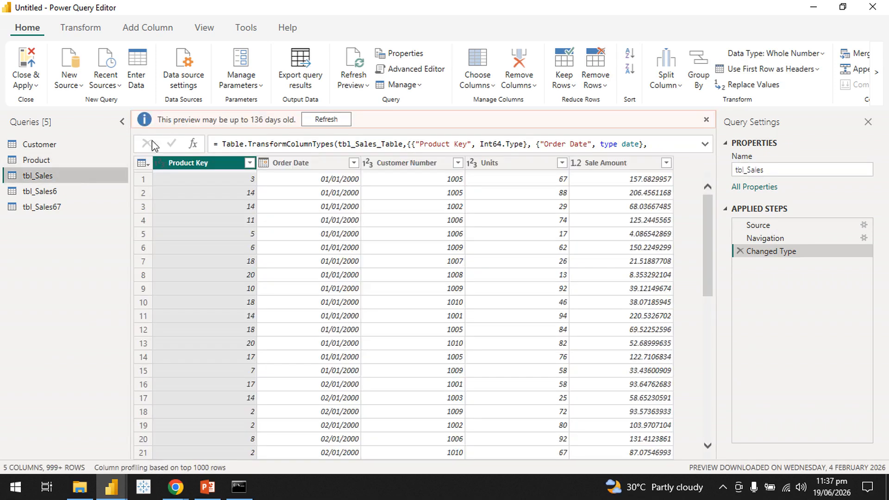
left_click(793, 170)
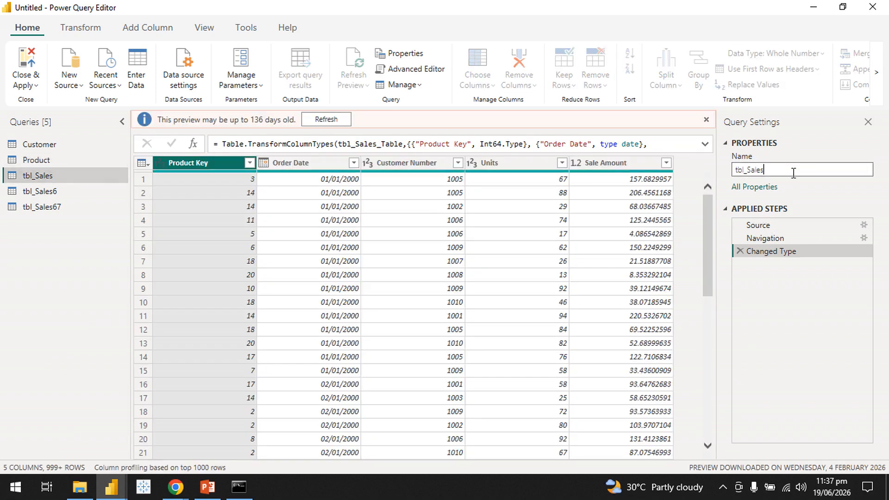
key("BackSpace")
key("BackSpace")
key("BackSpace")
key("BackSpace")
type("2000to200")
key("Return")
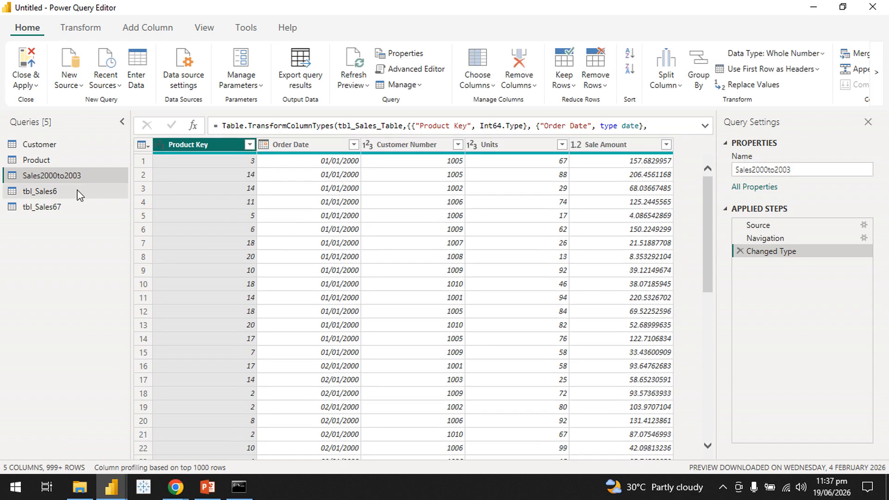
Rename the tbl_Sales6 query as Sales2004to2007
left_click(40, 191)
left_click(793, 170)
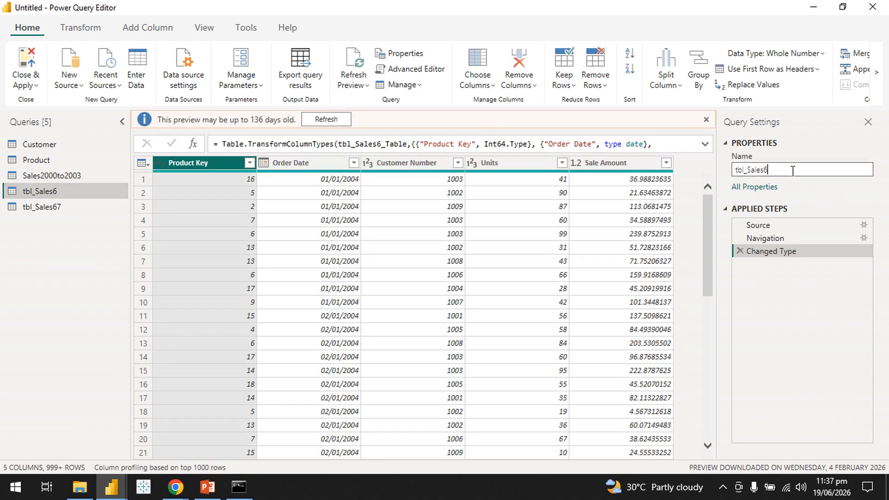
key("BackSpace")
type("2004")
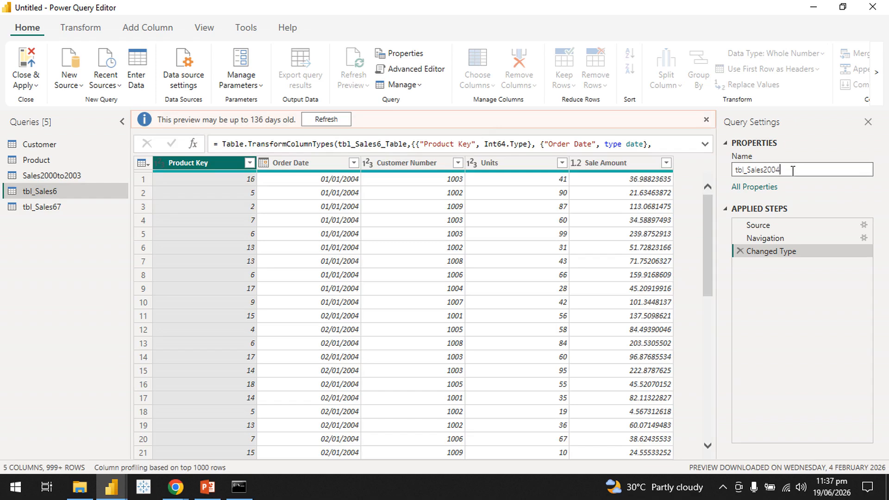
type("to200")
key("BackSpace")
key("BackSpace")
key("BackSpace")
key("BackSpace")
key("Return")
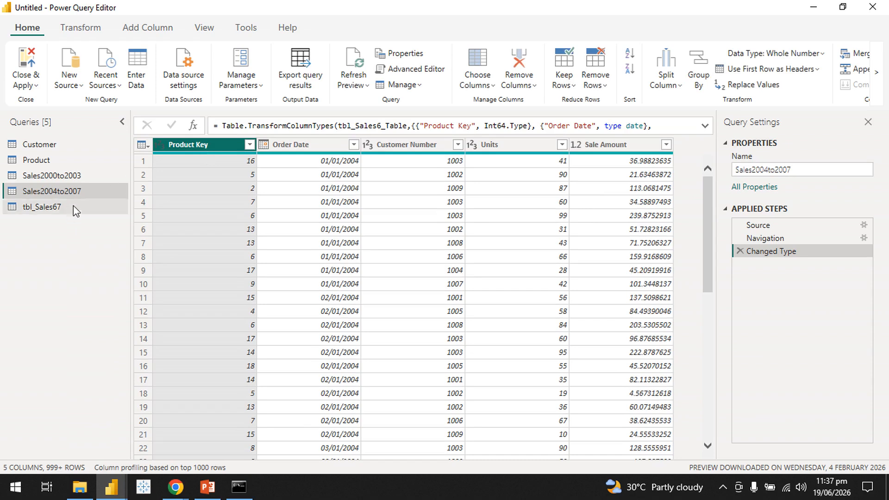
Rename the tbl_Sales67 query as Sales2008to2010
left_click(69, 210)
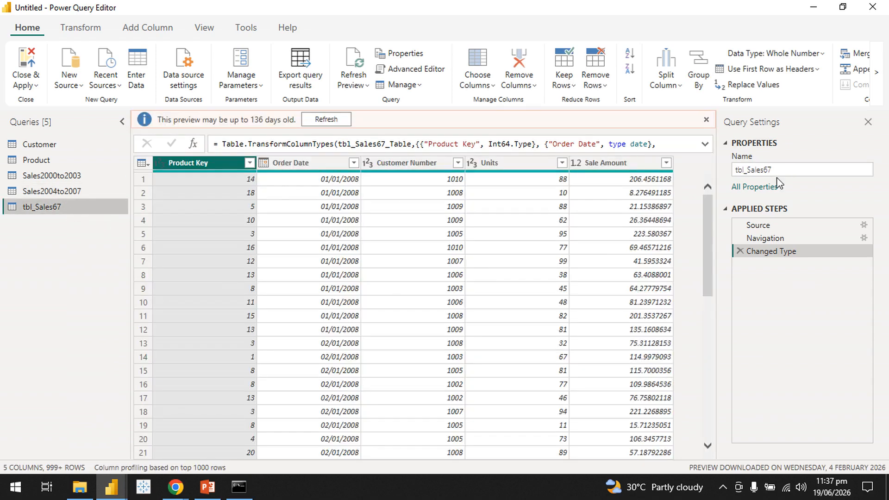
left_click(794, 169)
key("BackSpace")
key("BackSpace")
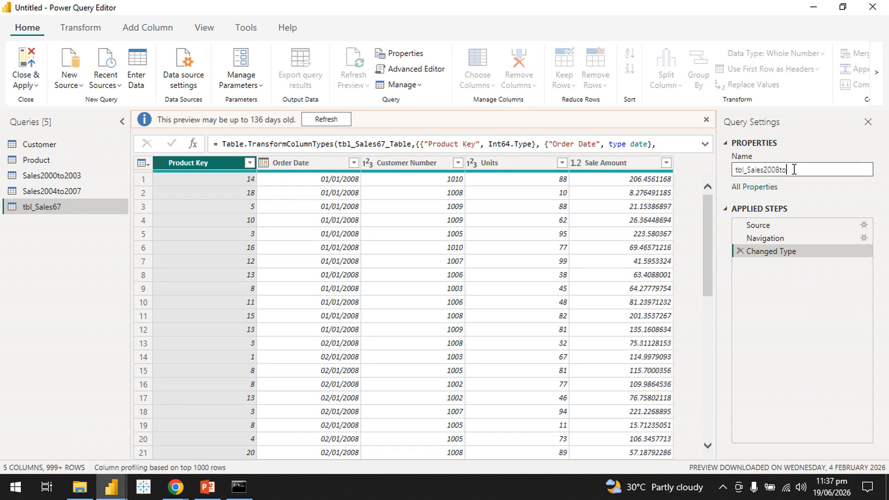
type("2008to2010")
key("Home")
key("Delete")
key("Delete")
key("Delete")
key("Delete")
key("Return")
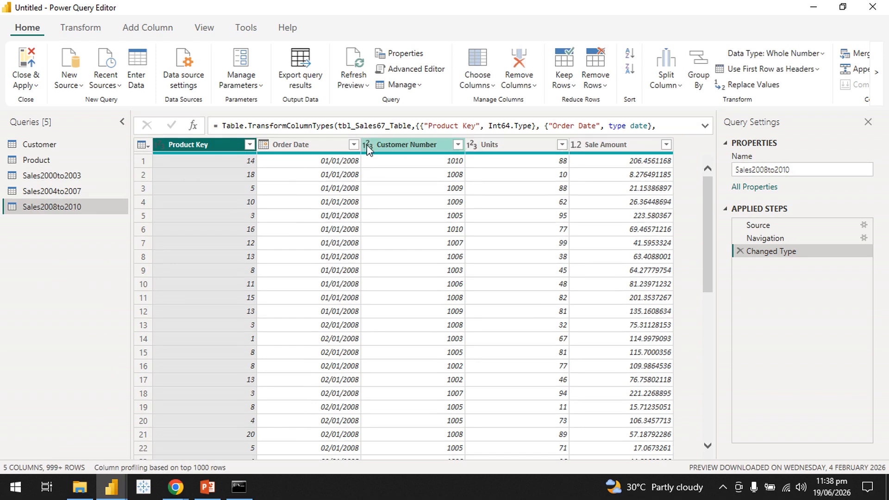
Rename the Name column of the Customer query as Customer Name
left_click(94, 147)
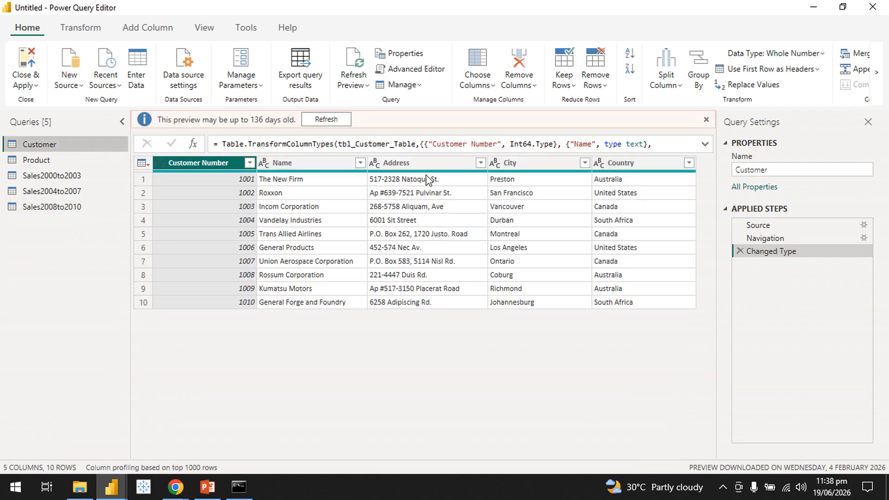
left_click(319, 160)
right_click(318, 160)
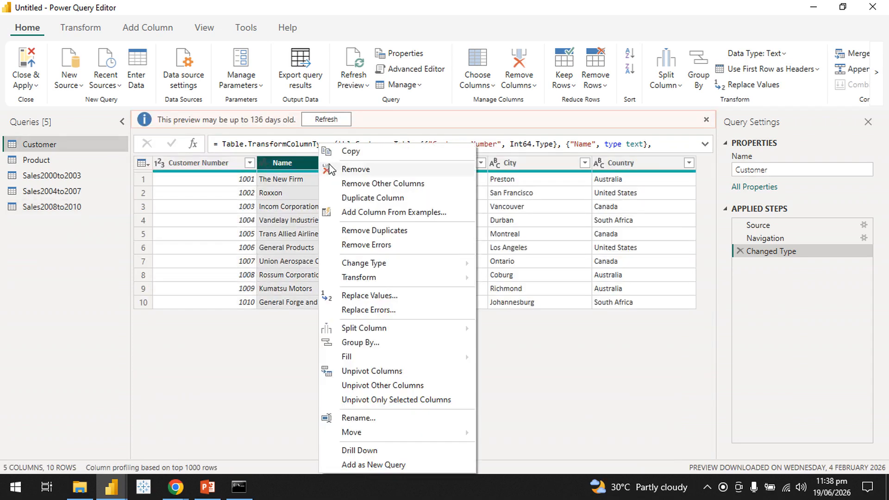
left_click(372, 416)
left_click(305, 162)
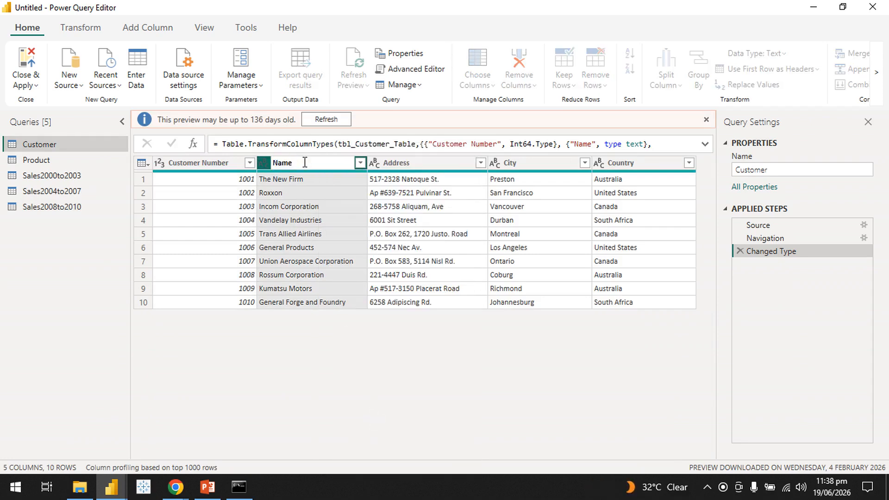
type("Customer")
key("Return")
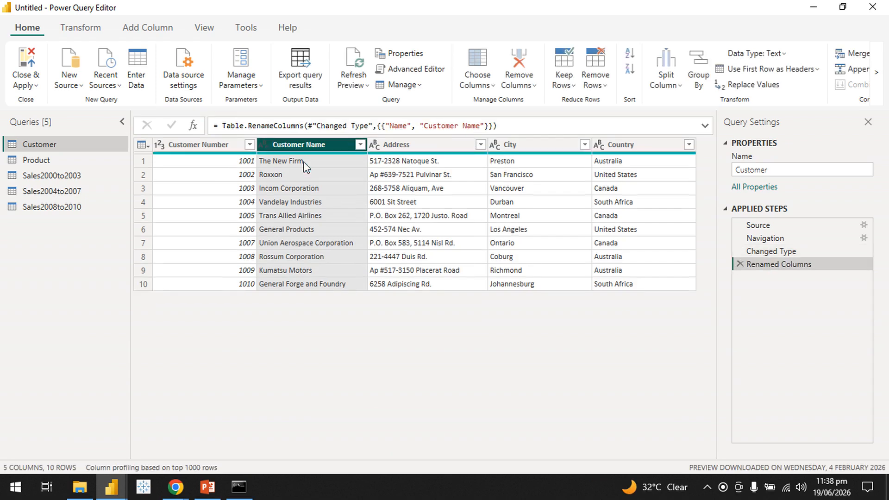
Split the Product query's Product Name column by the custom delimiter "-" at the left-most delimiter
left_click(84, 161)
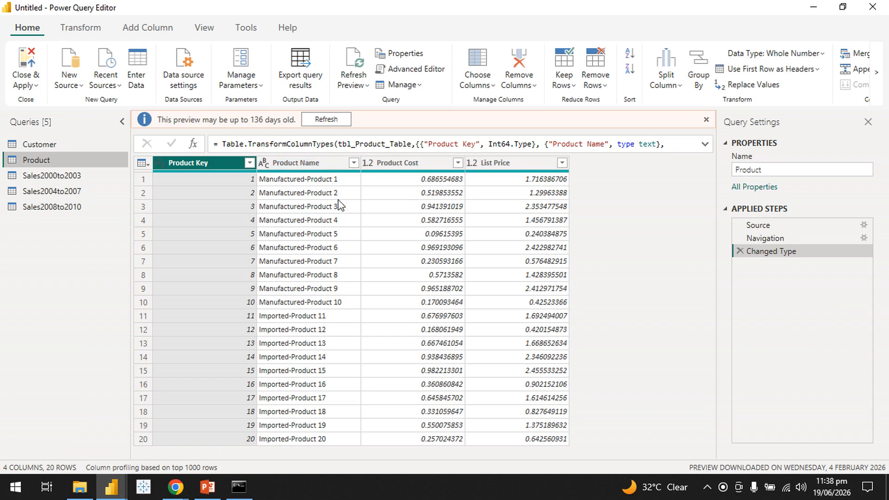
left_click(314, 162)
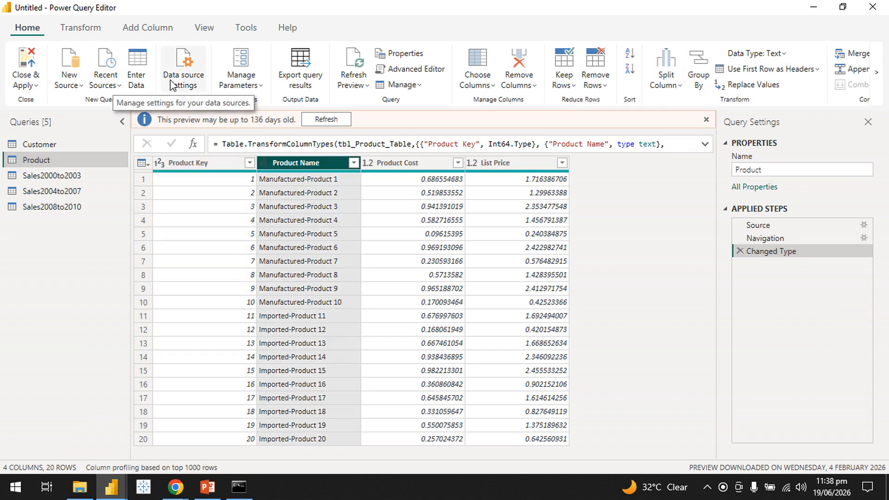
left_click(666, 80)
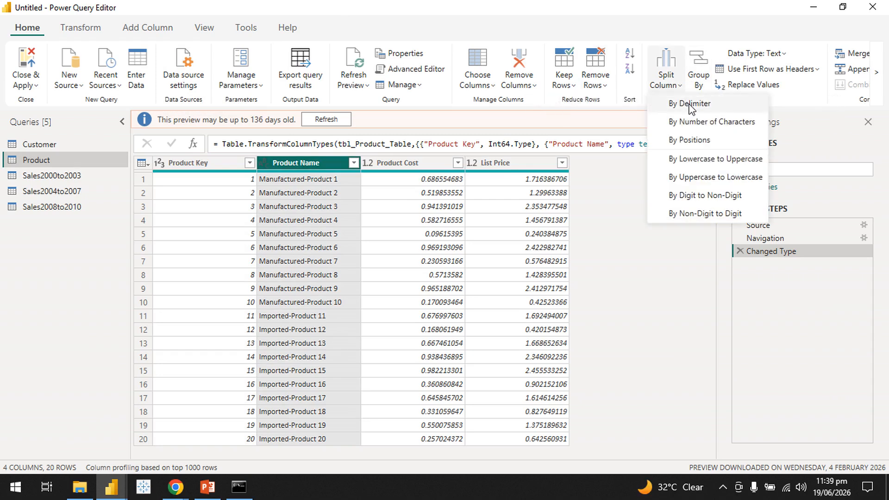
left_click(718, 111)
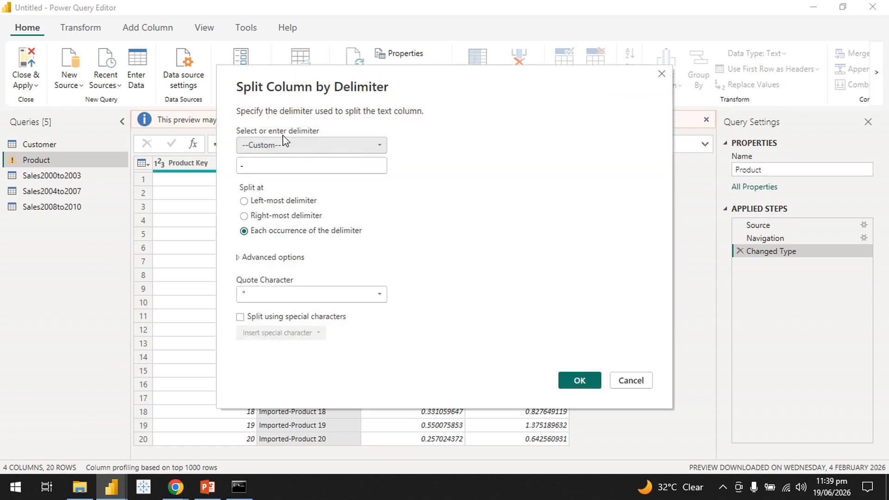
left_click(309, 144)
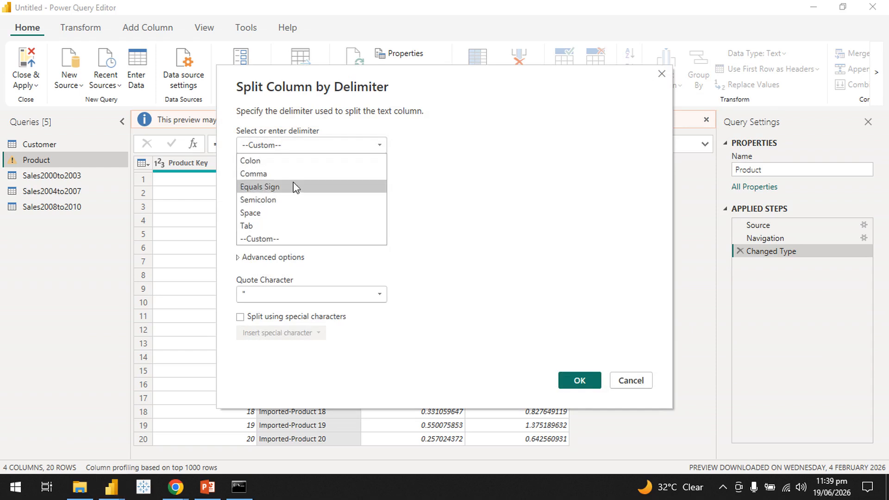
left_click(311, 148)
left_click(257, 146)
left_click(290, 239)
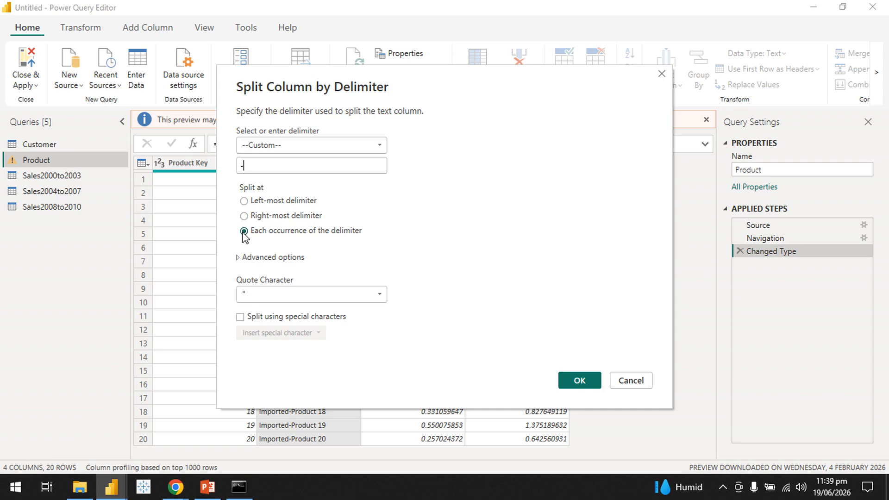
left_click(244, 203)
left_click(577, 385)
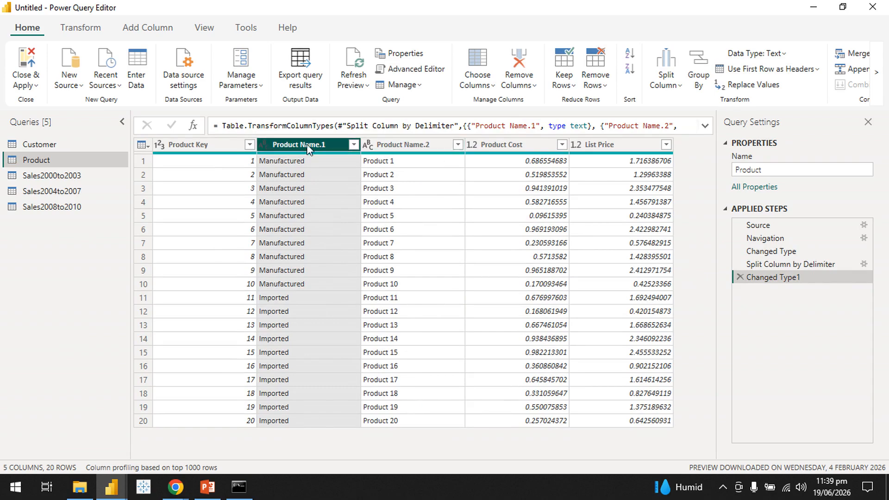
Rename the Product Name.1 column of the Product query as Product Type
double_click(318, 146)
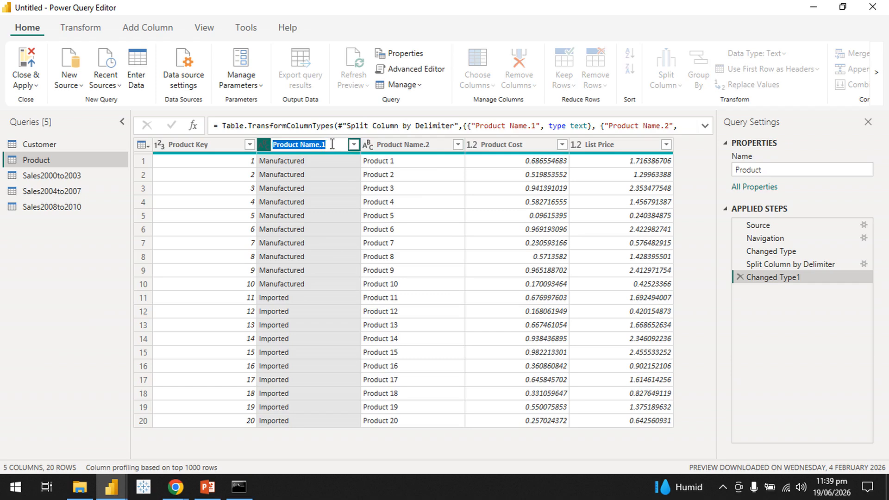
left_click(332, 144)
key("BackSpace")
key("BackSpace")
key("BackSpace")
key("BackSpace")
key("BackSpace")
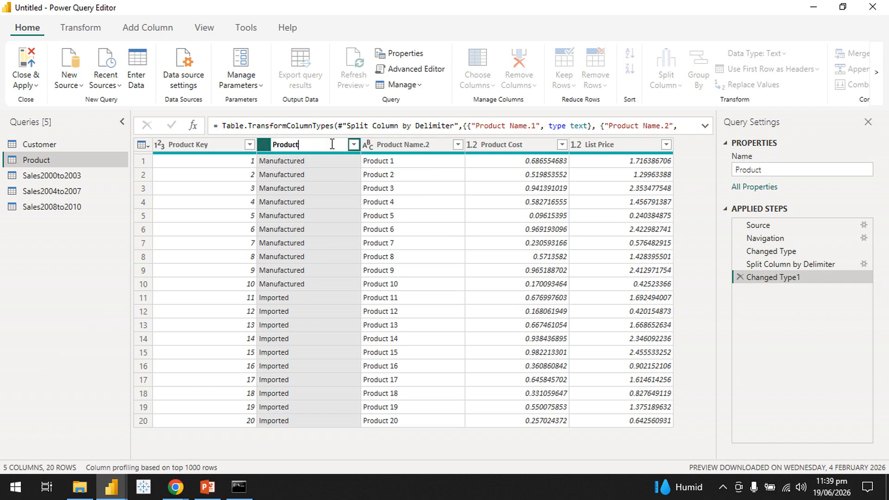
type("Type")
key("Return")
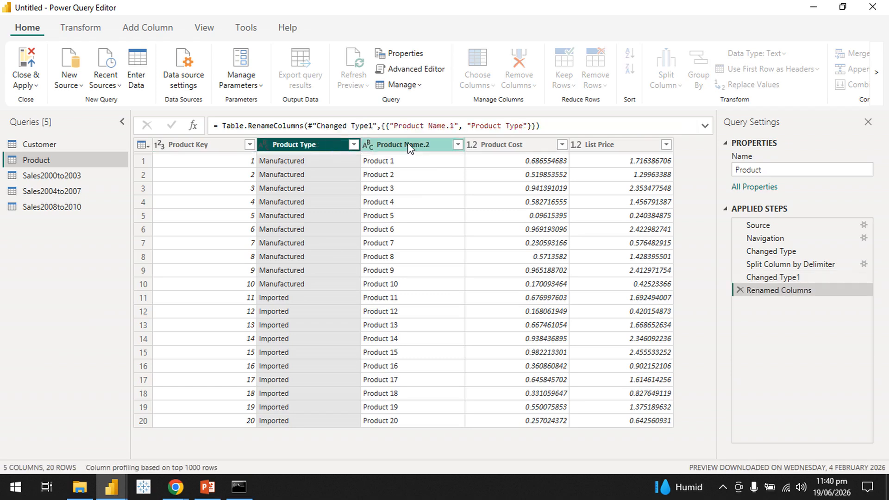
Rename the Product Name.2 column of the Product query as Product Name
double_click(430, 144)
left_click(430, 144)
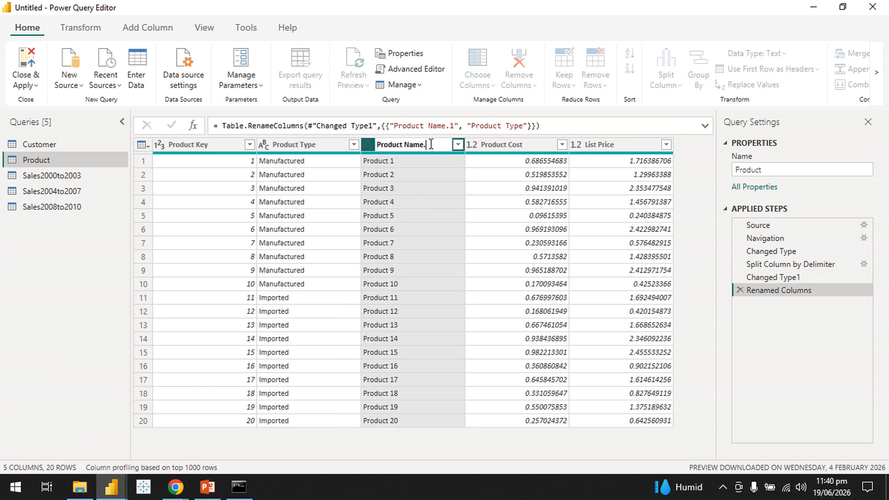
key("Return")
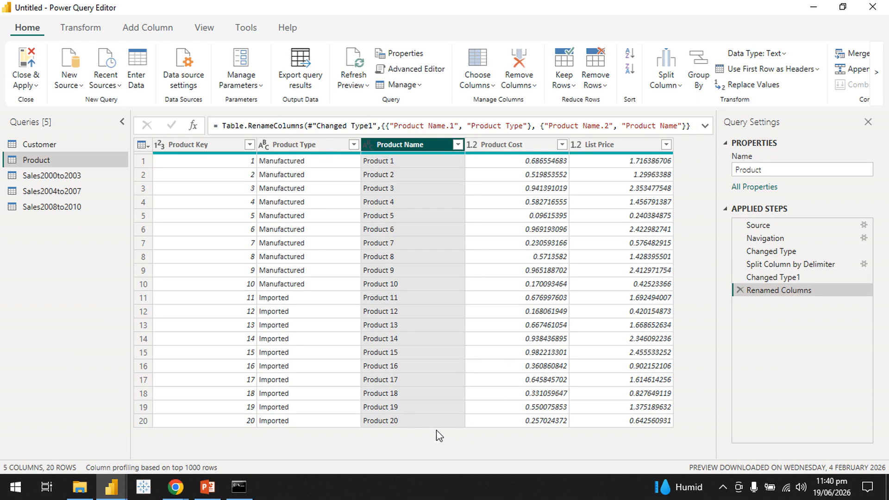
Start a custom column in the Product query and name it TotalPrice
left_click(82, 27)
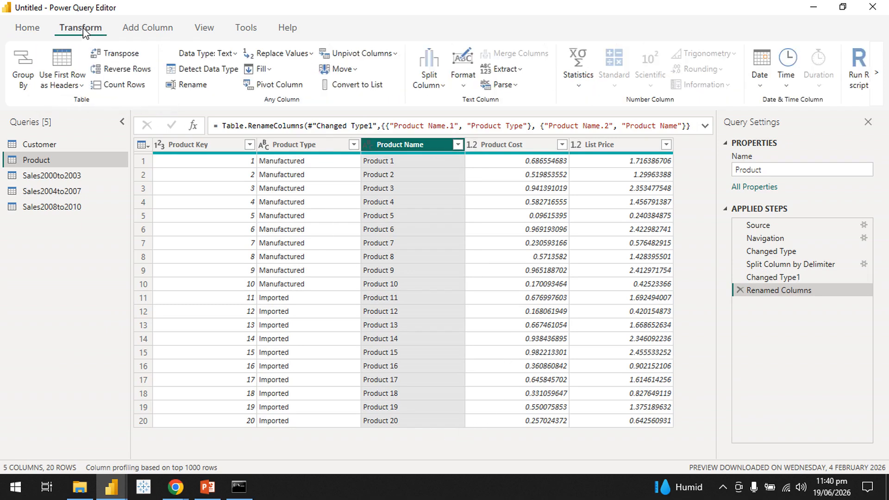
left_click(145, 27)
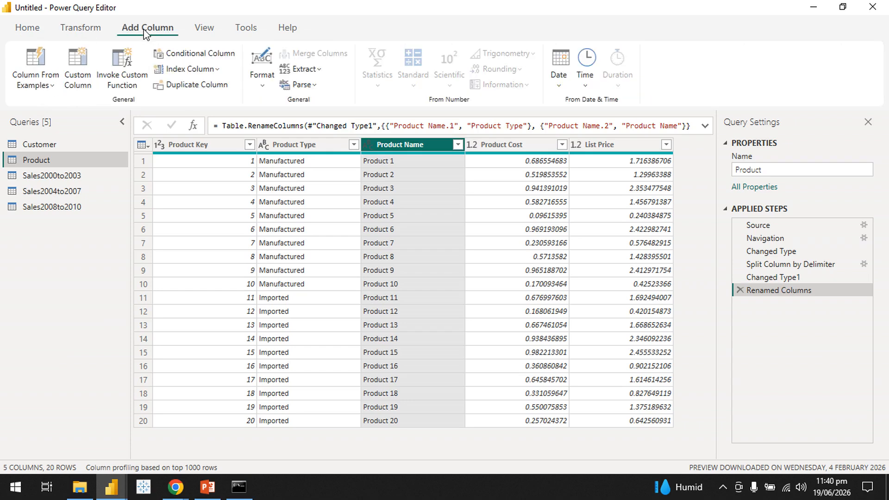
left_click(79, 77)
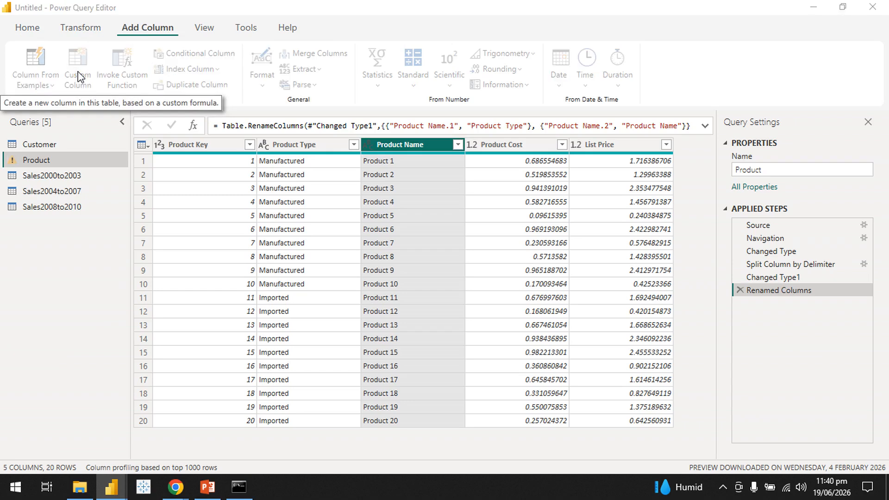
left_click_drag(389, 115, 223, 204)
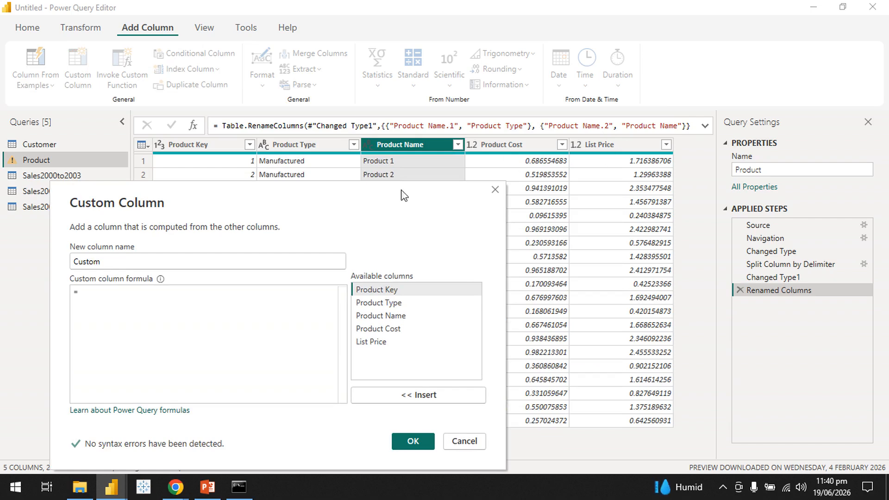
left_click_drag(353, 202, 445, 148)
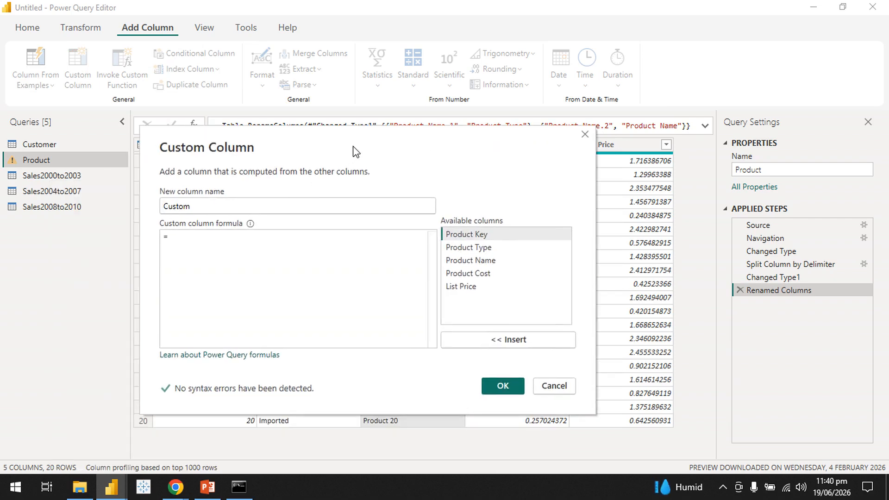
left_click_drag(352, 146, 312, 177)
double_click(283, 231)
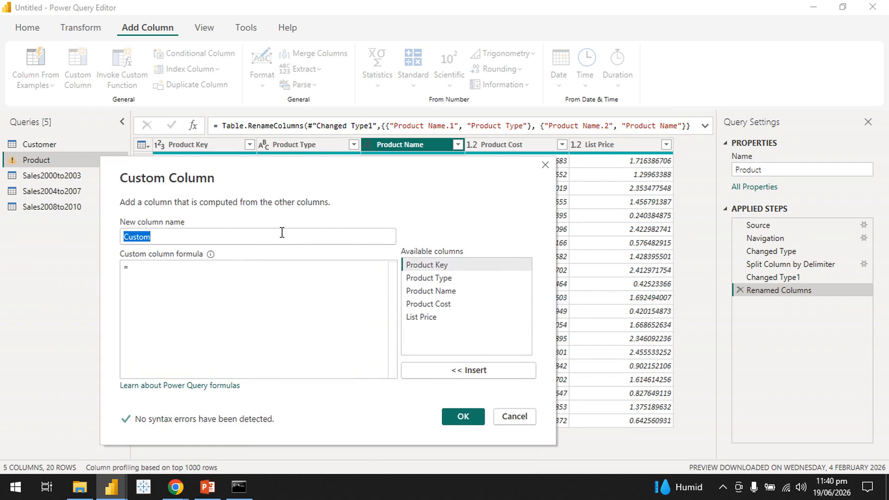
type("TotalPrice")
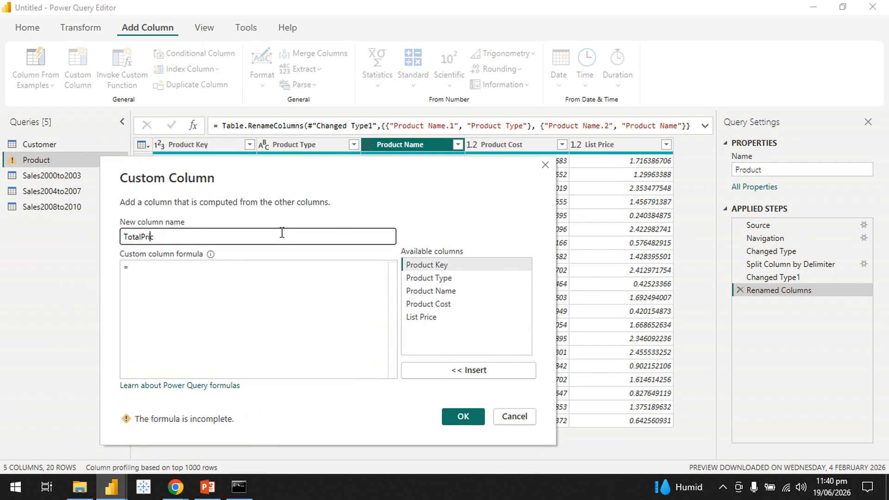
key("Tab")
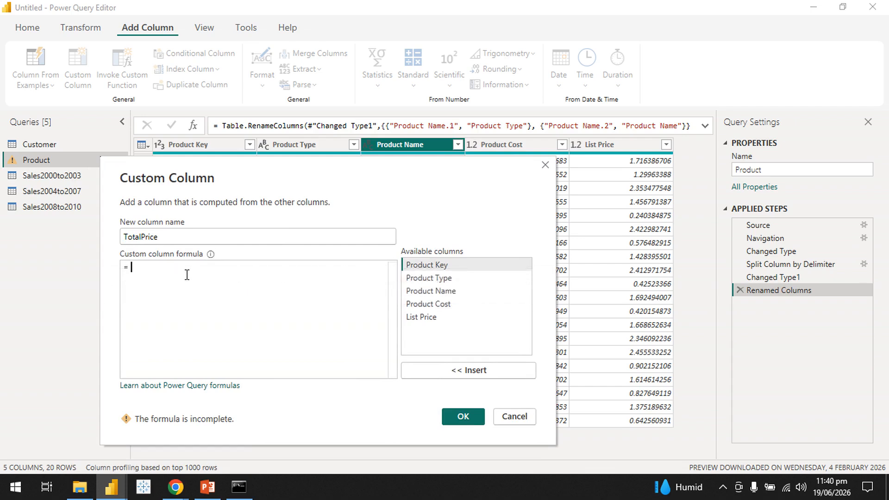
Set the custom column formula to [Product Cost] * [List Price] and add the column
double_click(439, 305)
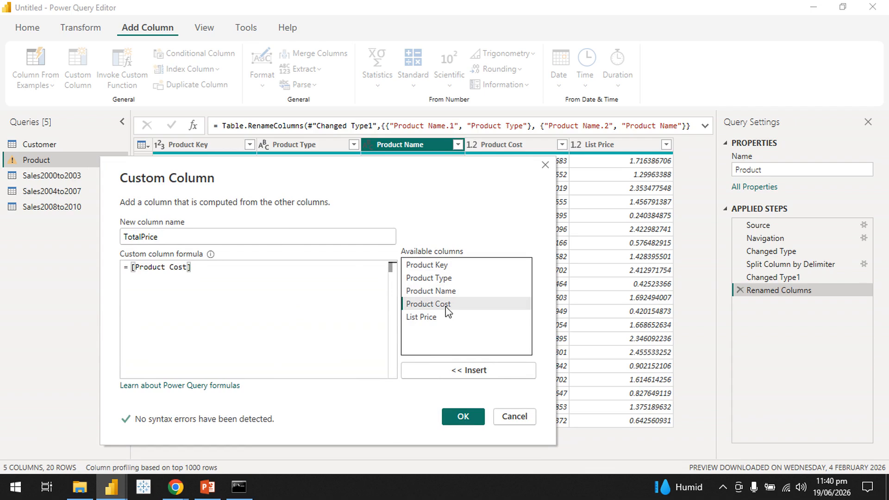
type("*")
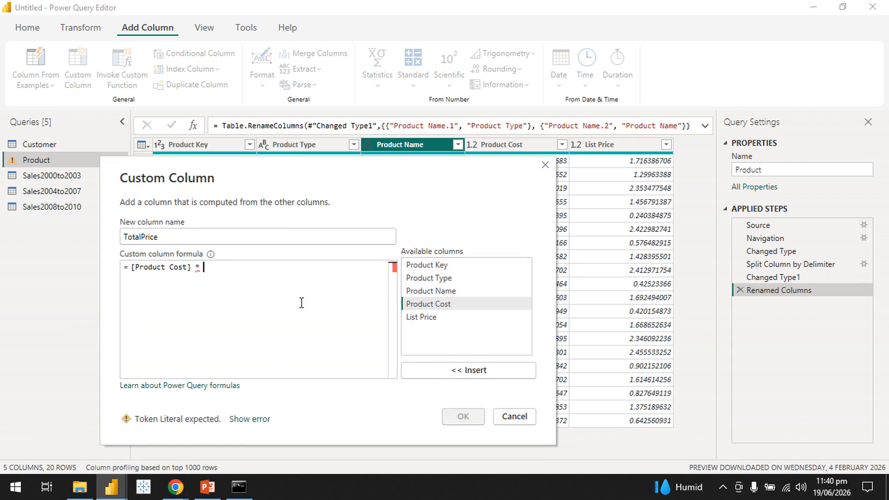
double_click(421, 317)
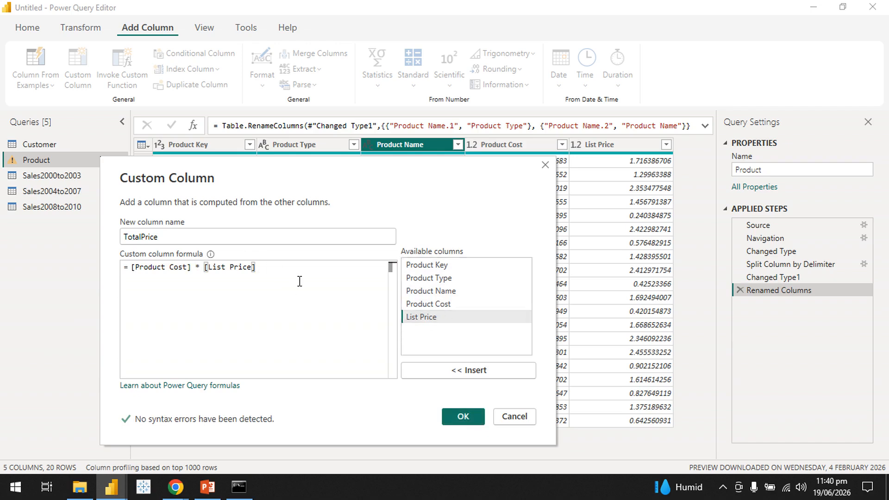
left_click(474, 420)
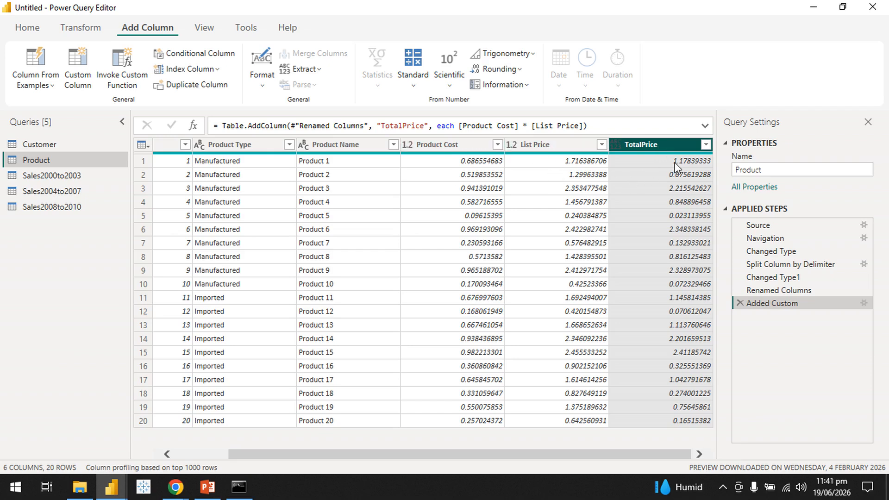
Change the data type of the TotalPrice column to Decimal Number
left_click(647, 176)
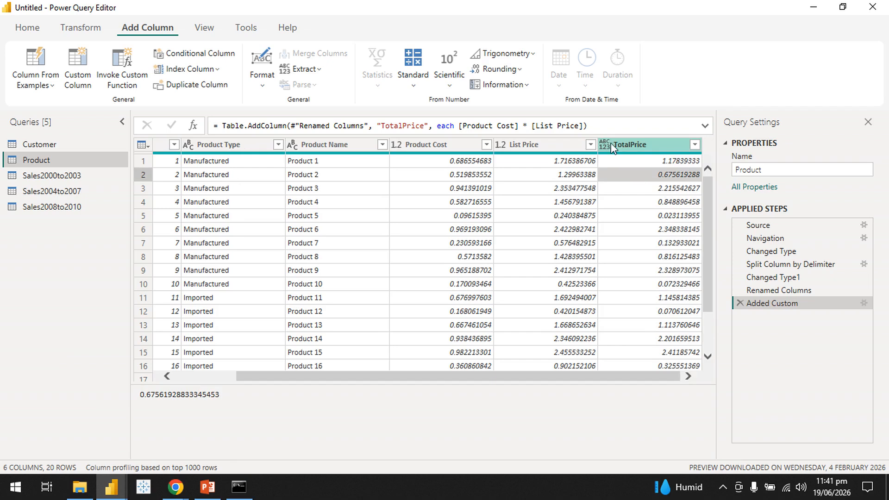
left_click_drag(707, 193, 704, 155)
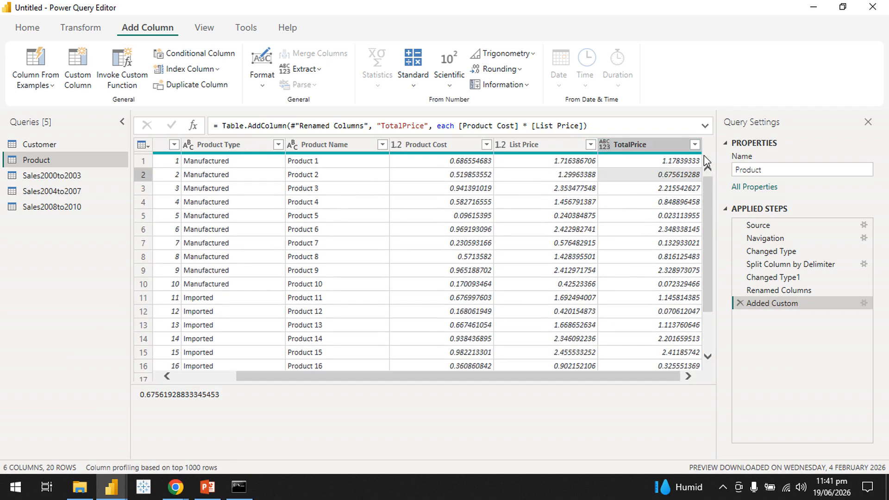
left_click(662, 149)
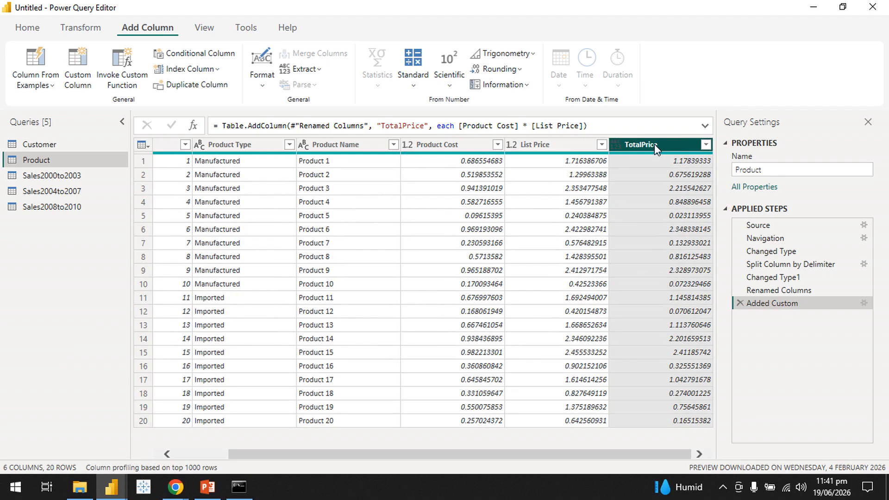
left_click(95, 32)
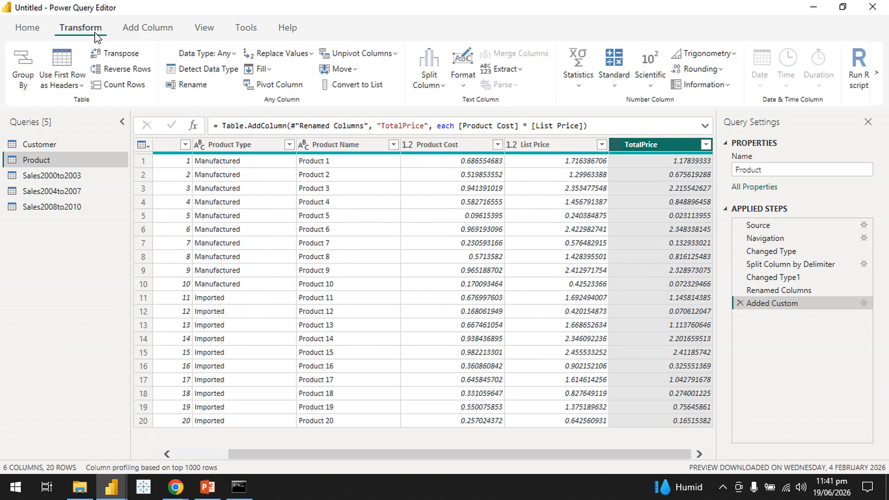
left_click(222, 54)
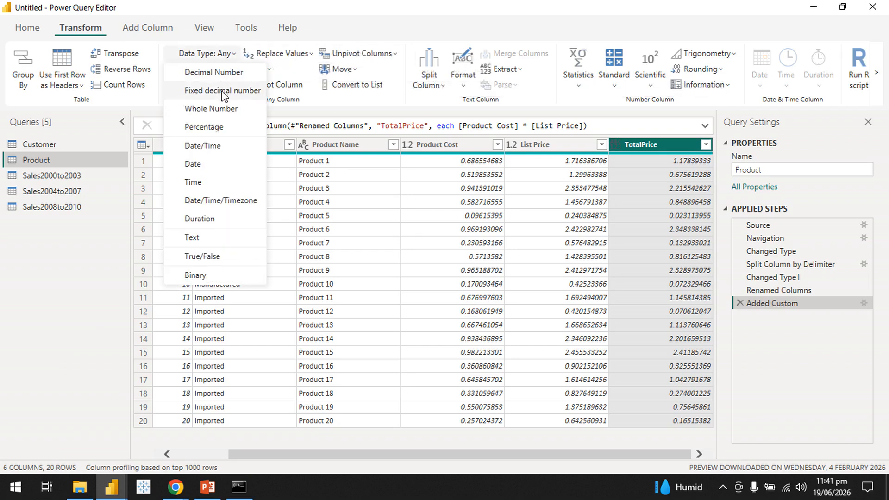
left_click(225, 73)
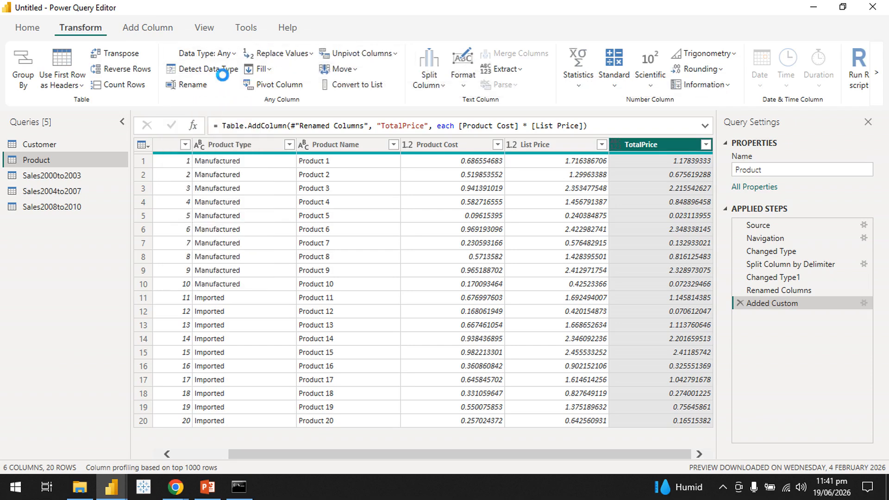
Round the values of the TotalPrice column in the Product query to 2 decimal places
left_click(585, 189)
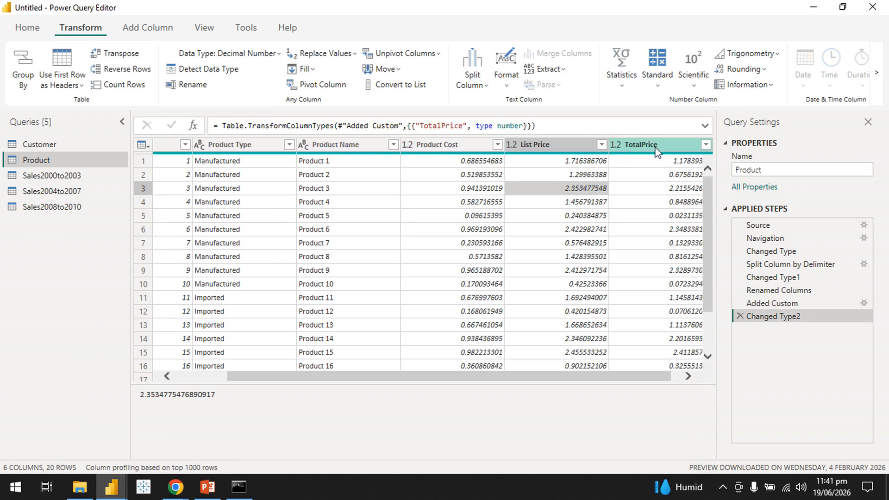
left_click(647, 149)
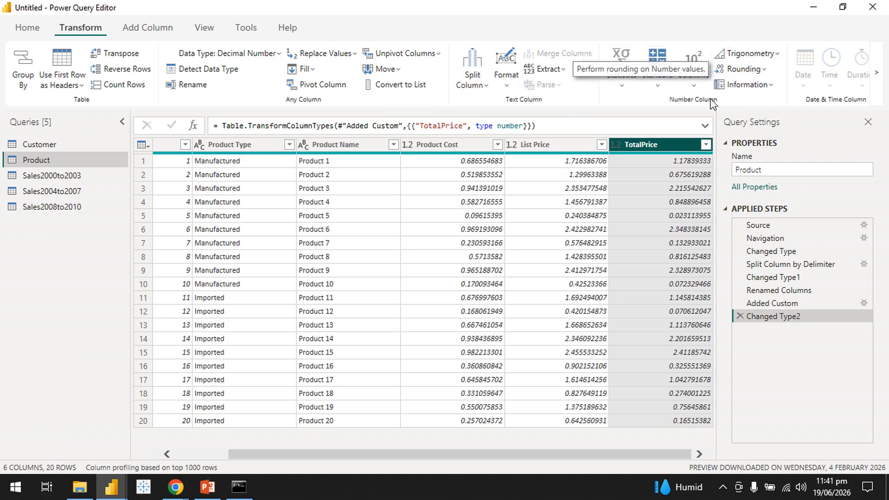
left_click(752, 70)
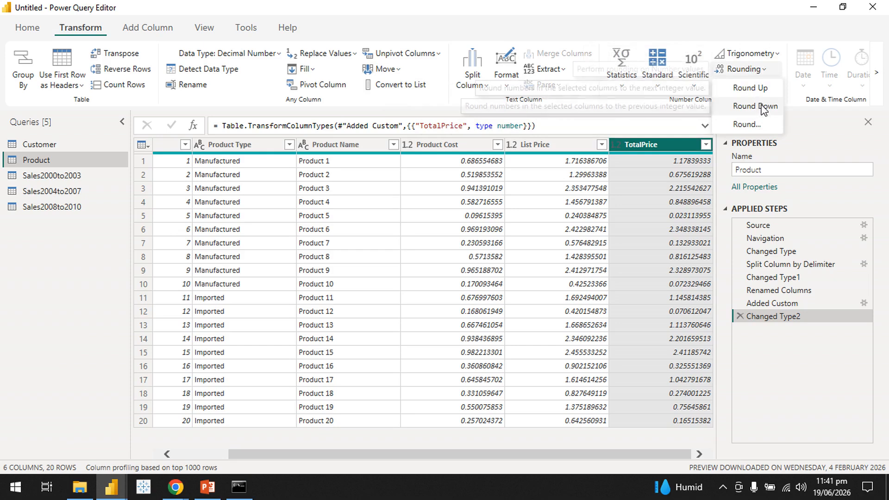
left_click(752, 128)
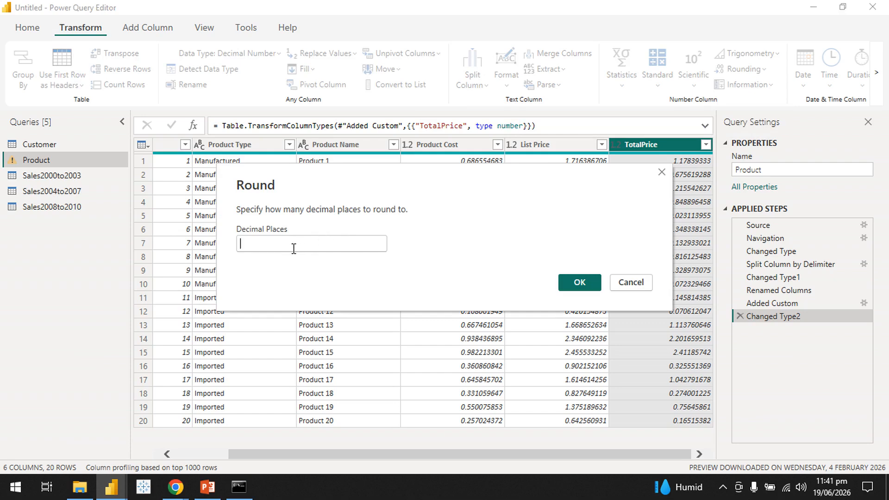
type("2")
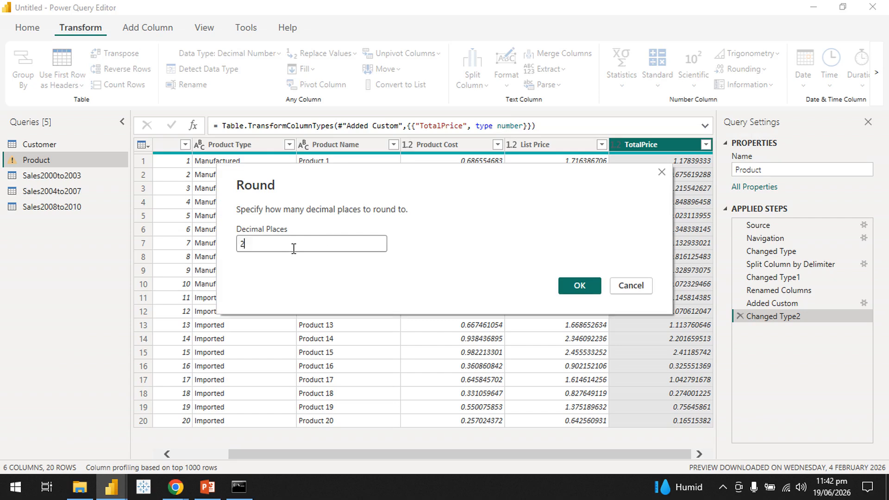
left_click(587, 291)
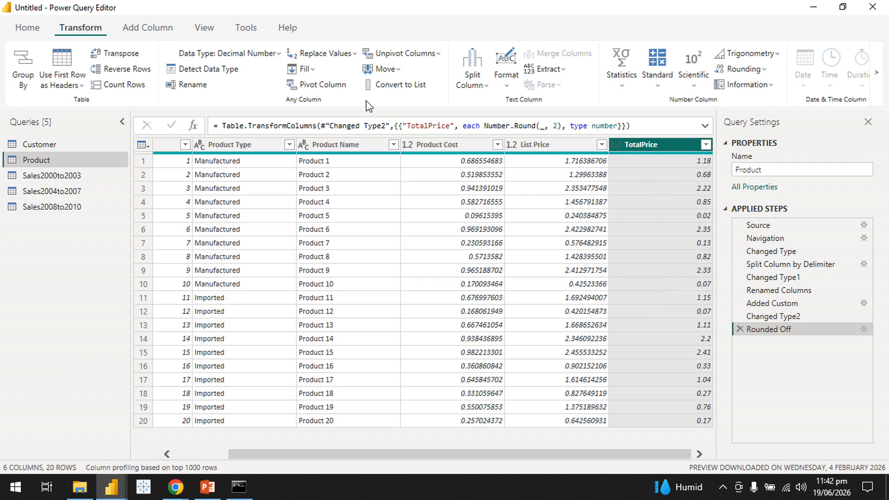
Start a conditional column in the Product query and name it Status
left_click(85, 149)
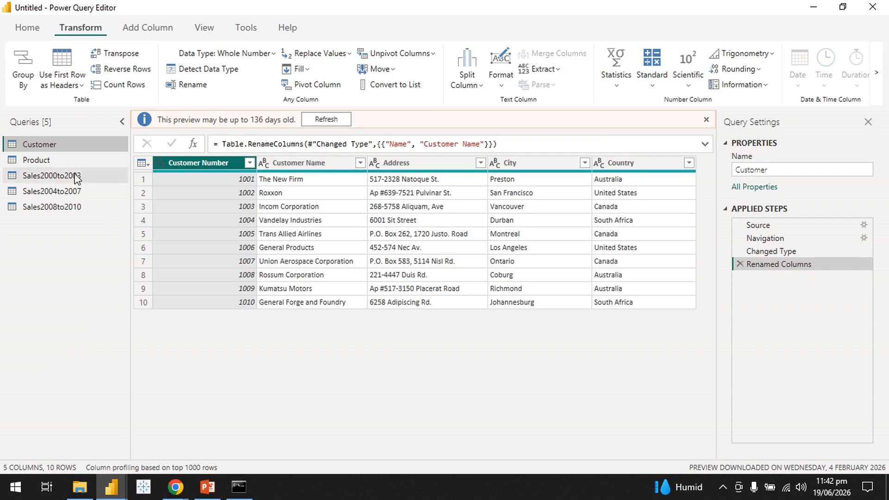
left_click(74, 162)
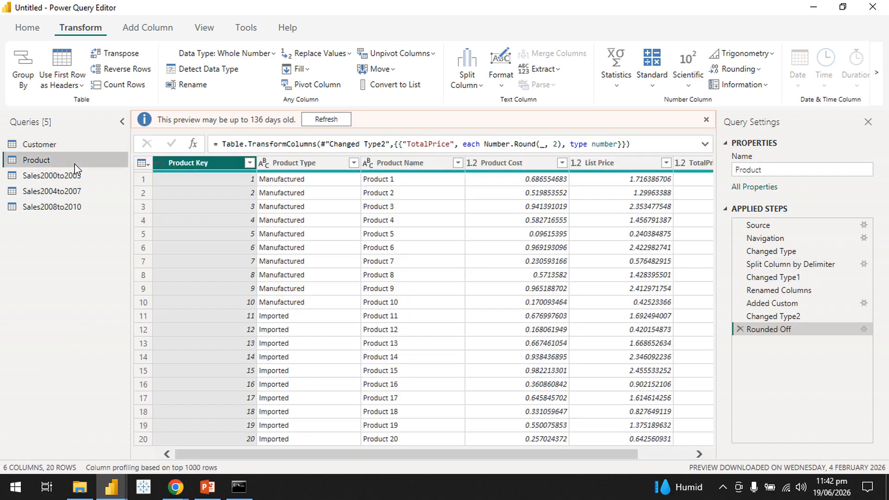
left_click(146, 28)
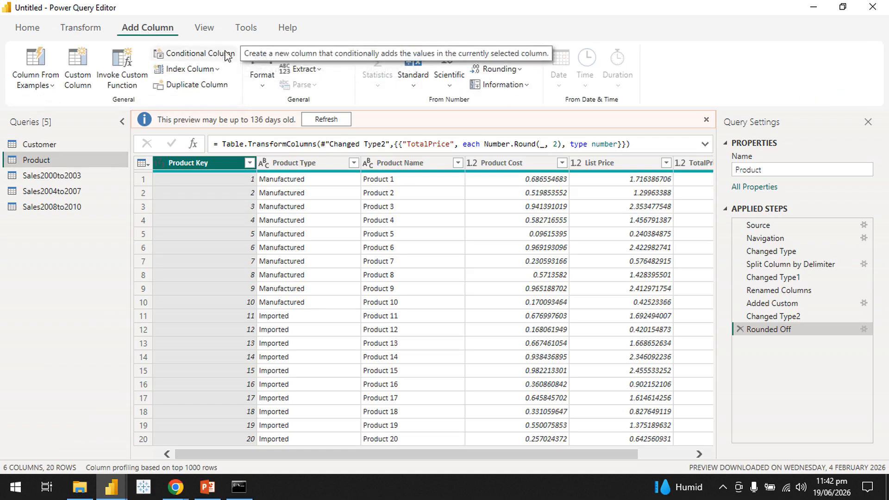
left_click_drag(599, 458, 661, 453)
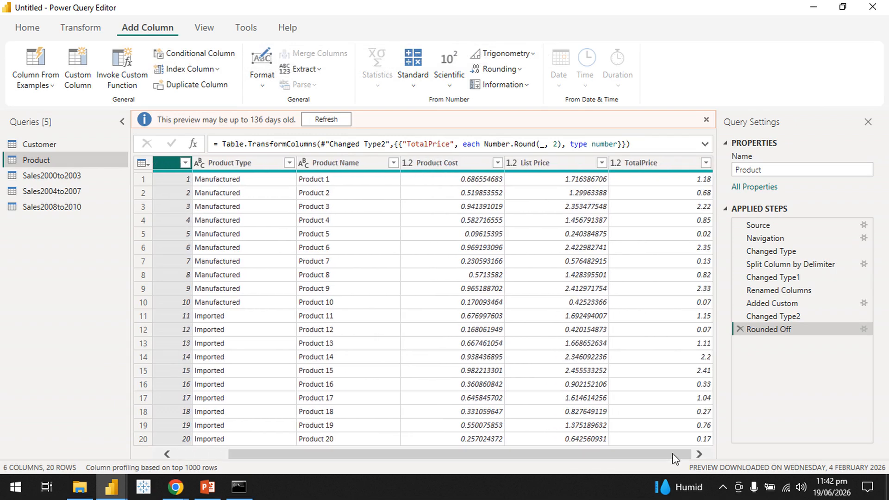
left_click(212, 55)
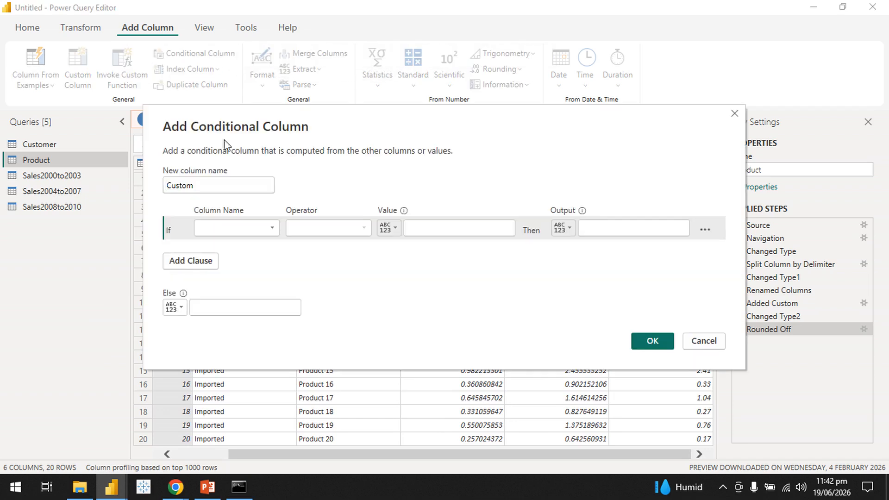
double_click(231, 189)
type("Status")
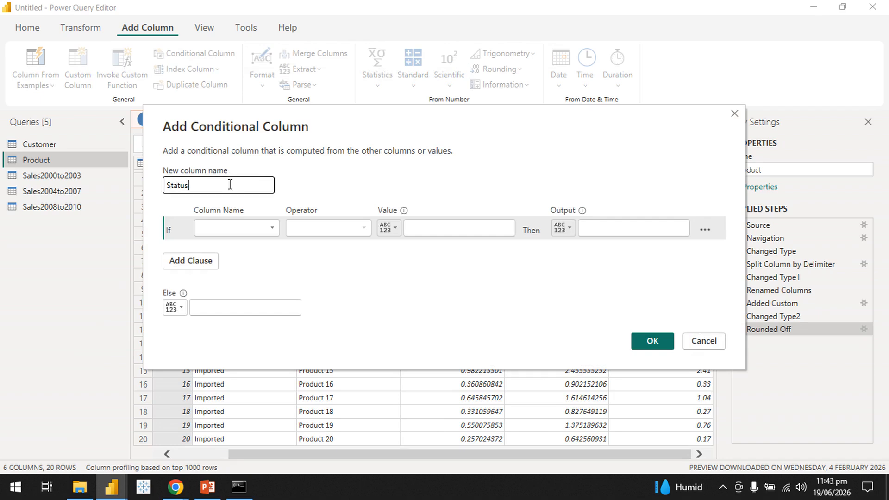
Set the first condition of the Status column so that TotalPrice is less than 1 outputs Low
left_click(265, 229)
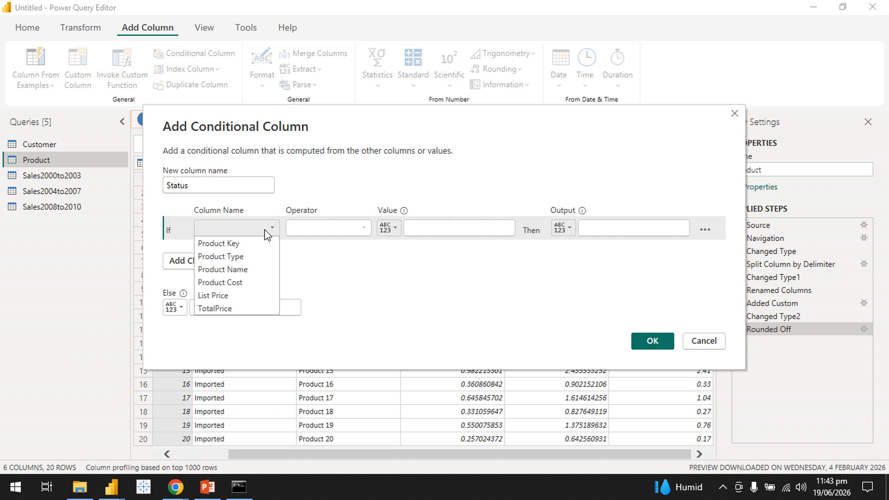
left_click(237, 307)
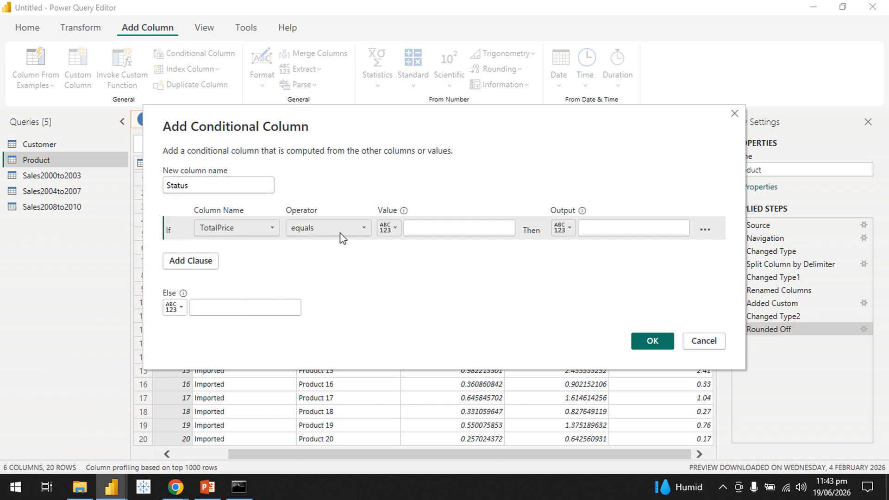
left_click(322, 237)
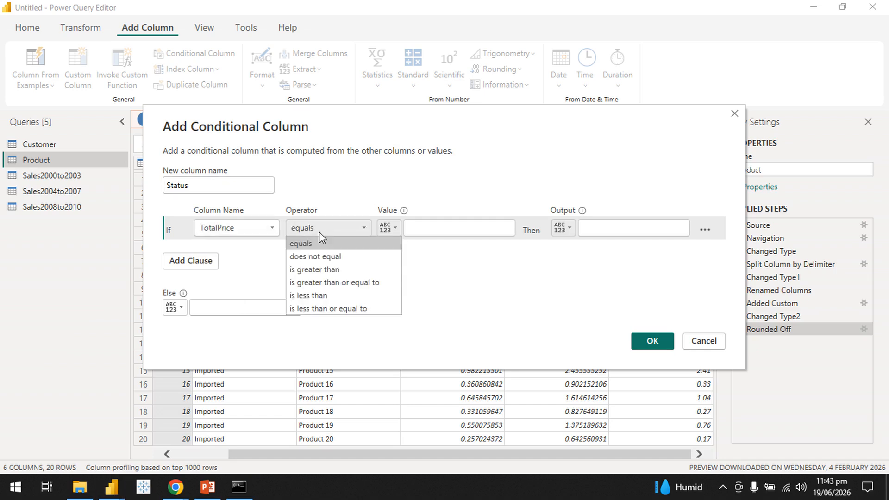
left_click(327, 294)
left_click(423, 230)
type("1")
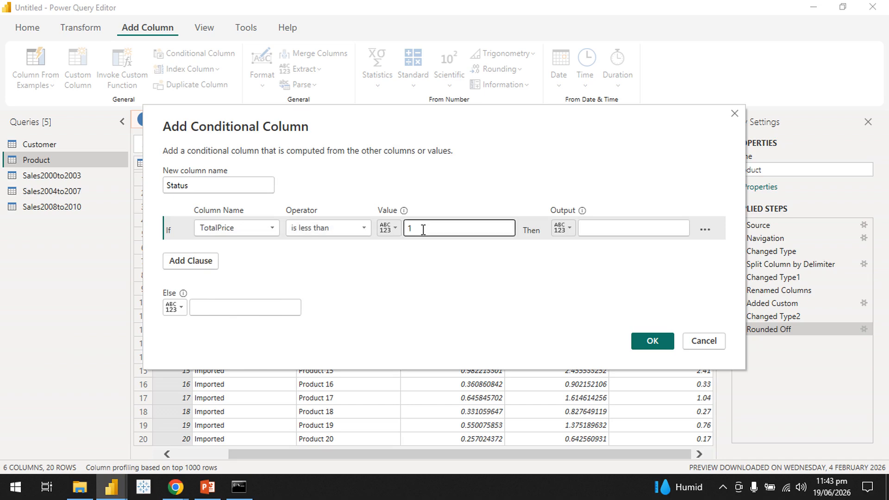
left_click(633, 232)
type("Low")
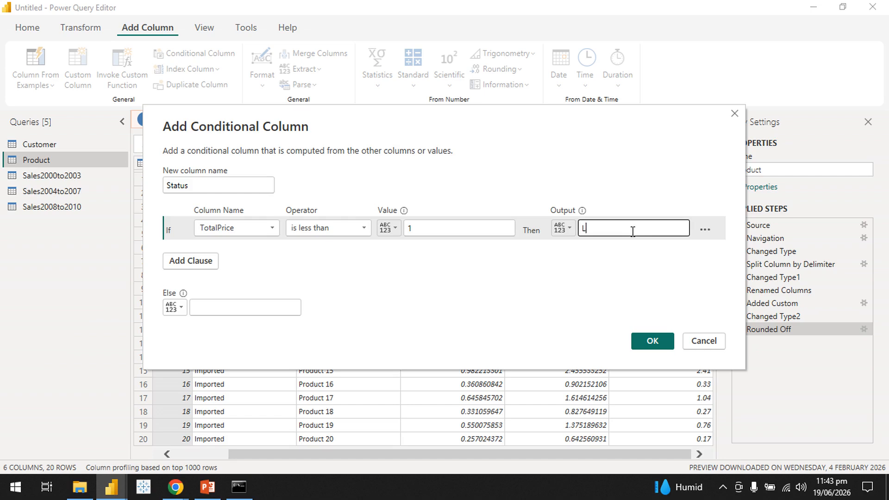
Add an Else If clause so that TotalPrice is greater than or equal to 1 outputs Medium
left_click(198, 263)
left_click(237, 253)
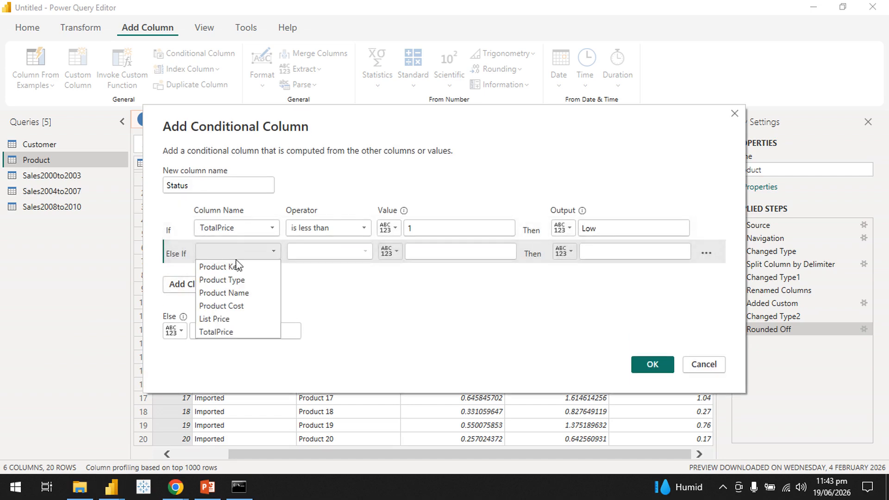
left_click(235, 333)
left_click(333, 252)
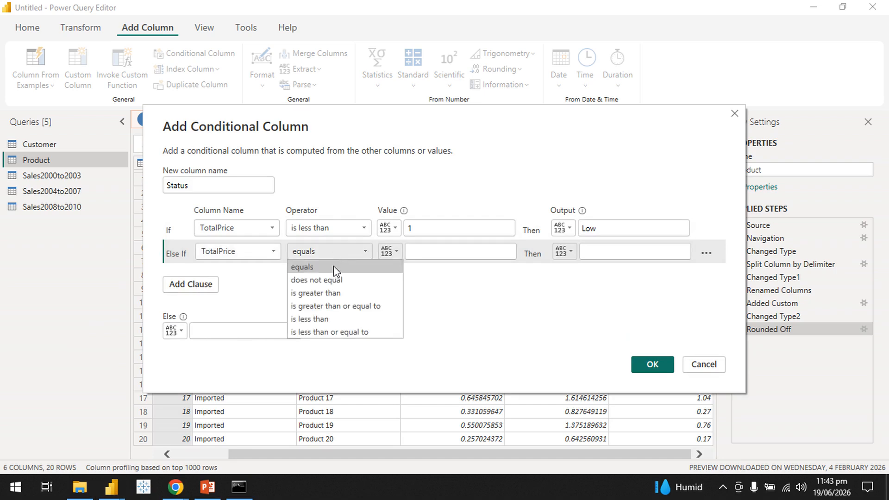
left_click(339, 306)
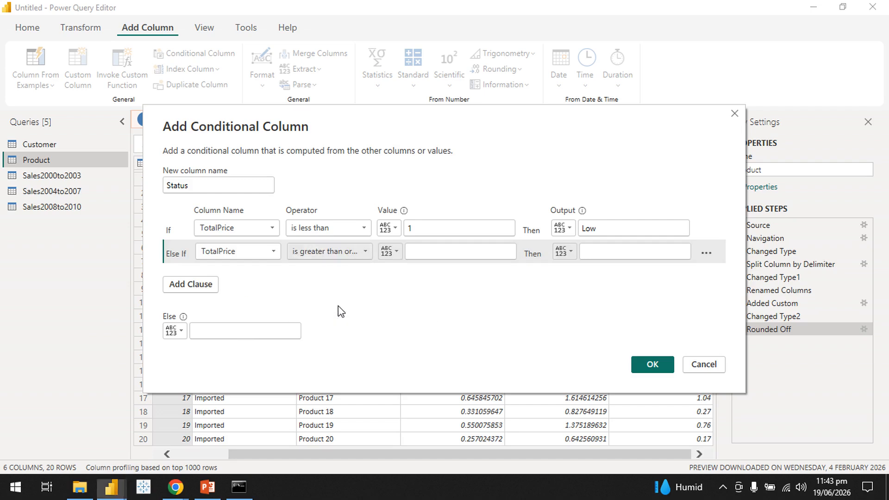
left_click(411, 251)
type("1")
left_click(605, 252)
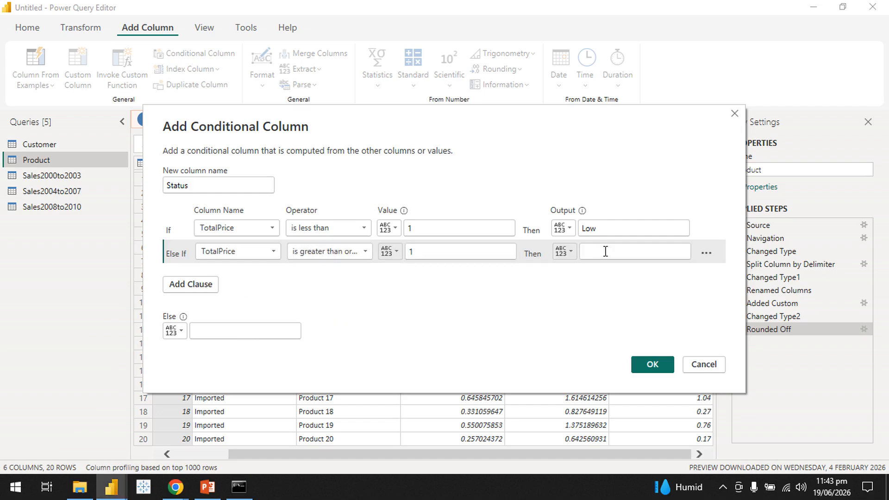
type("Medium")
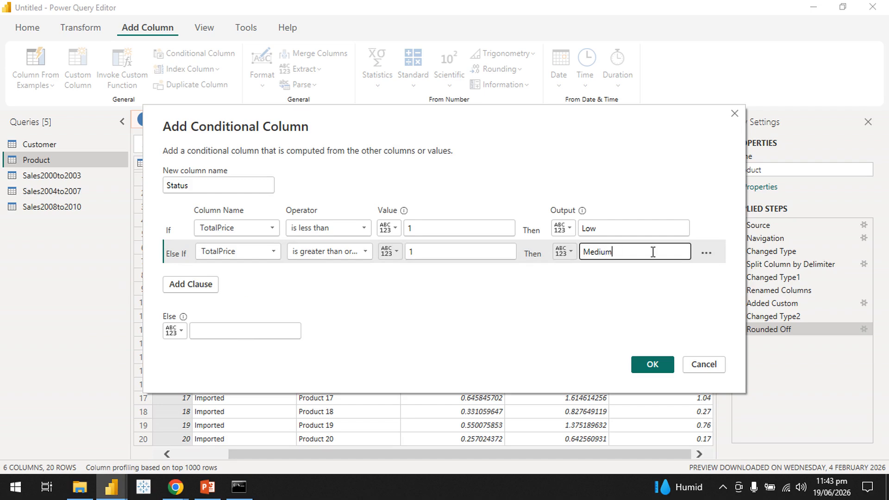
Set the Else output of the Status column to High and add the conditional column
left_click(215, 330)
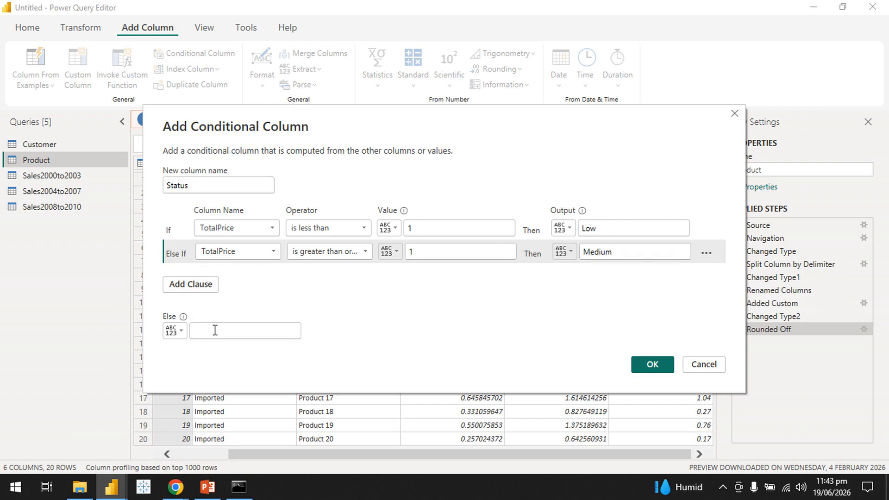
type("High")
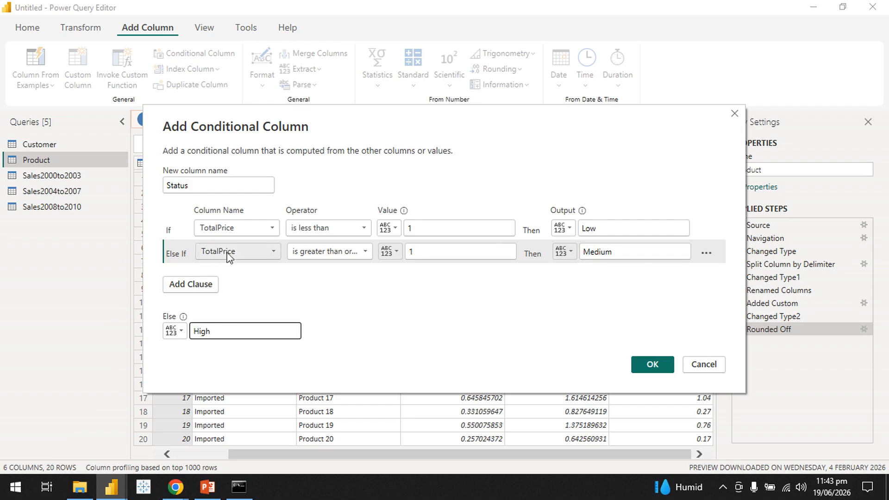
left_click(420, 252)
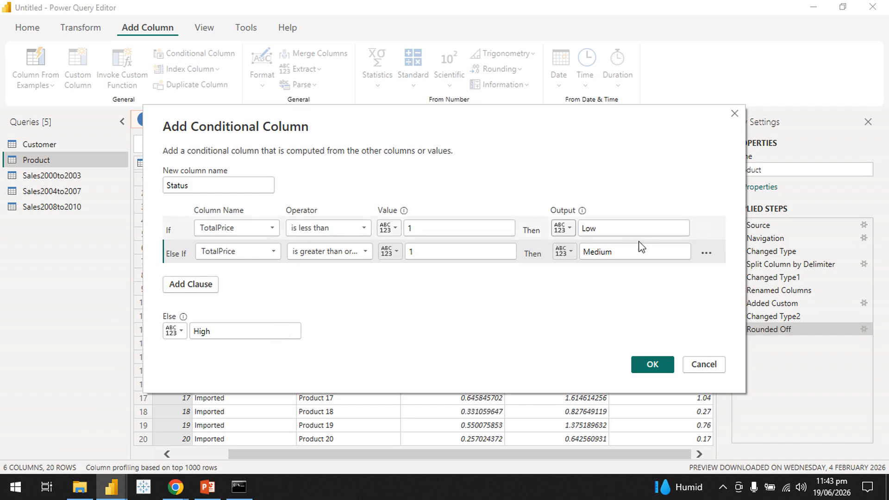
left_click(642, 366)
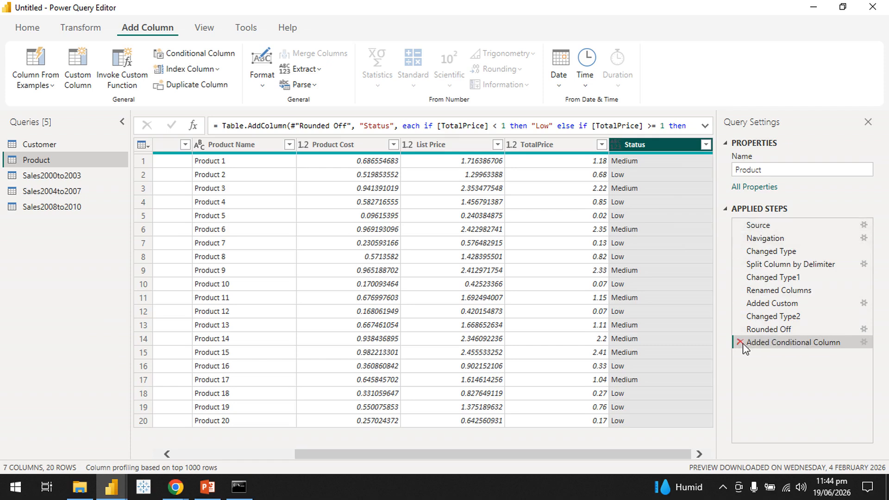
Reopen the Status conditional column's settings and delete its Else If clause that outputs Medium
double_click(816, 345)
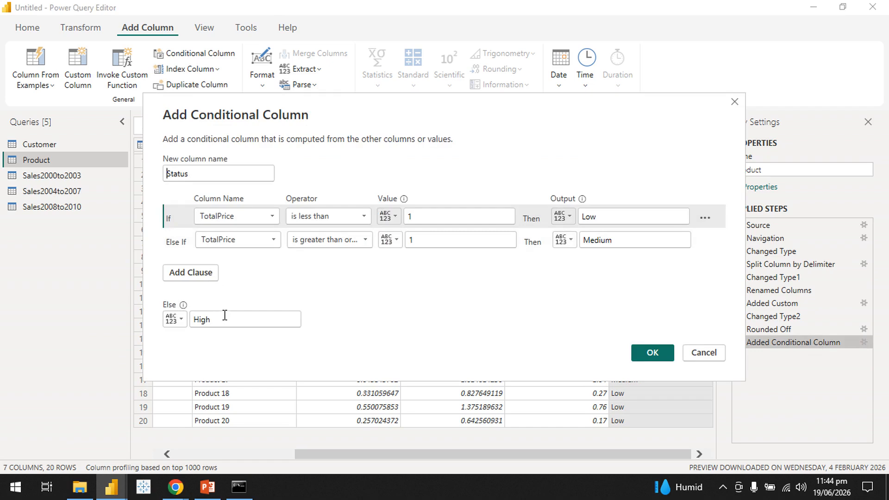
left_click(182, 247)
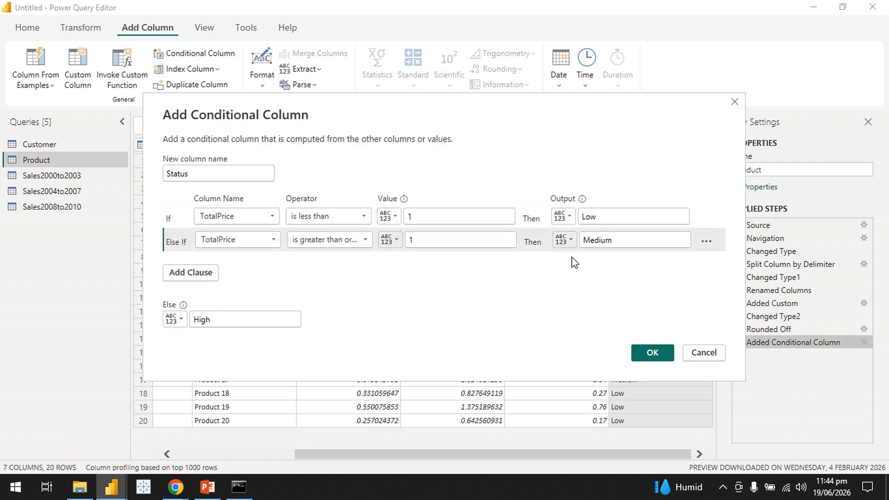
left_click(705, 241)
left_click(723, 256)
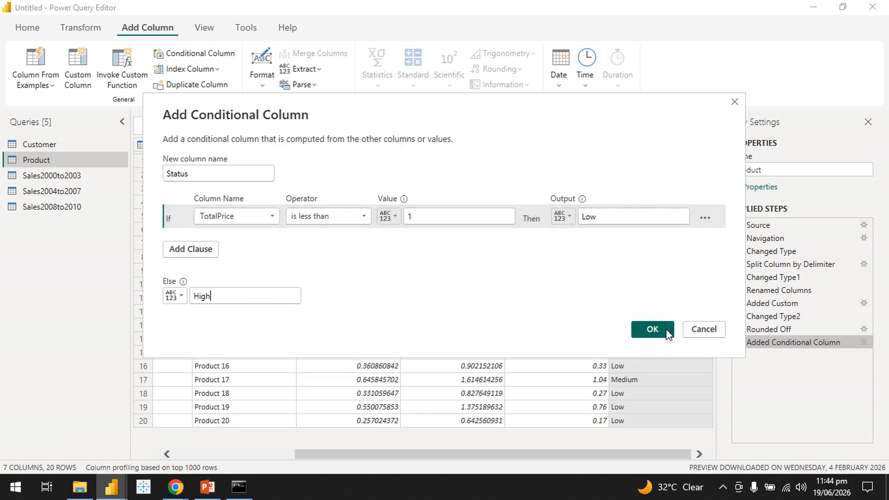
left_click(652, 329)
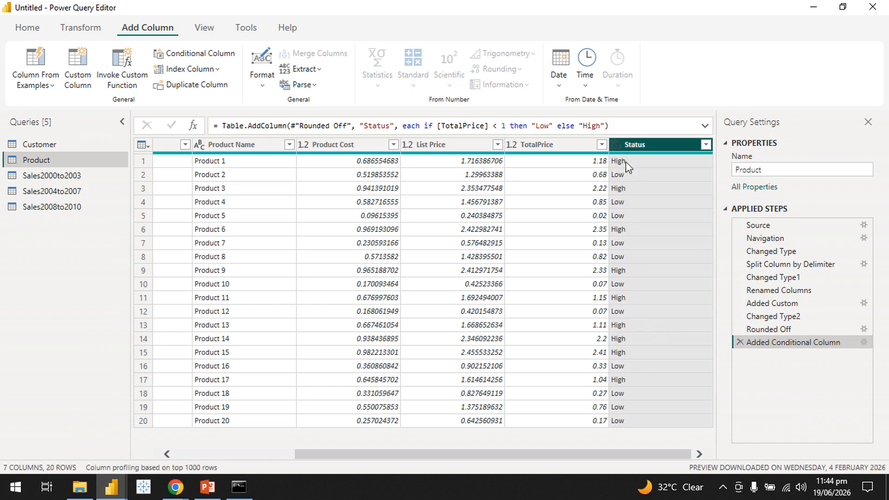
Apply the pending query changes while keeping the Power Query Editor open
left_click(593, 176)
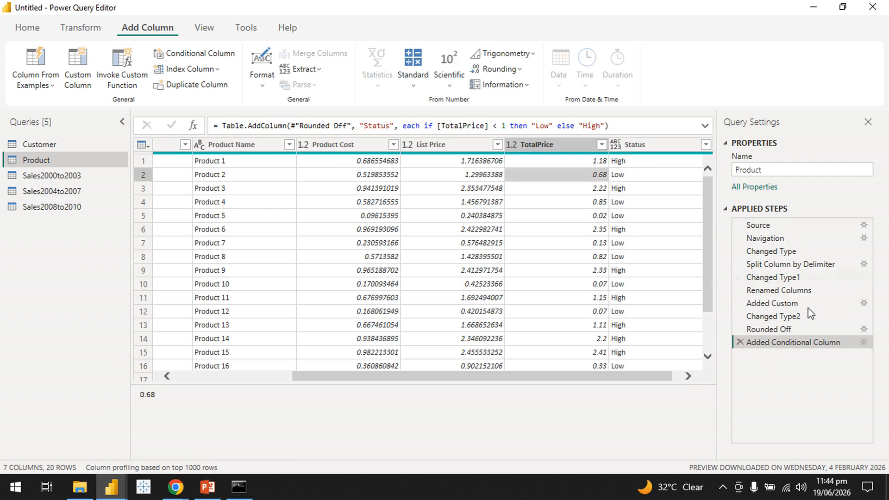
left_click_drag(708, 296, 706, 223)
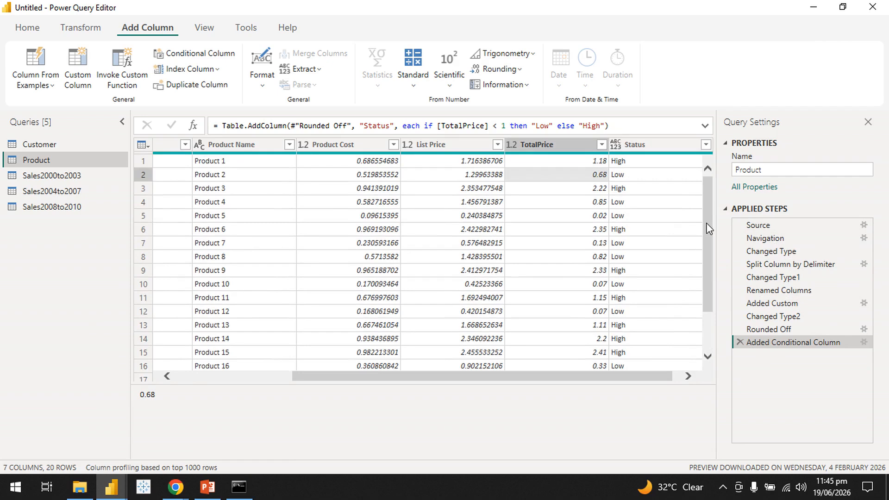
left_click(27, 29)
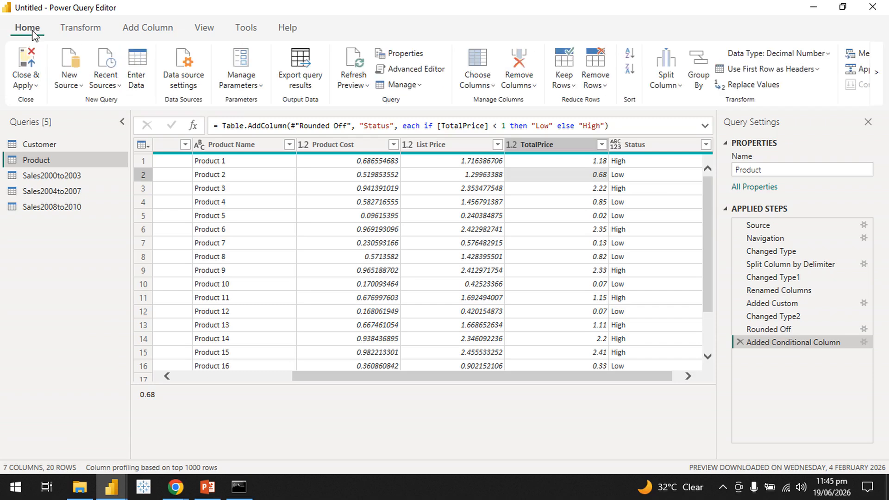
left_click(33, 86)
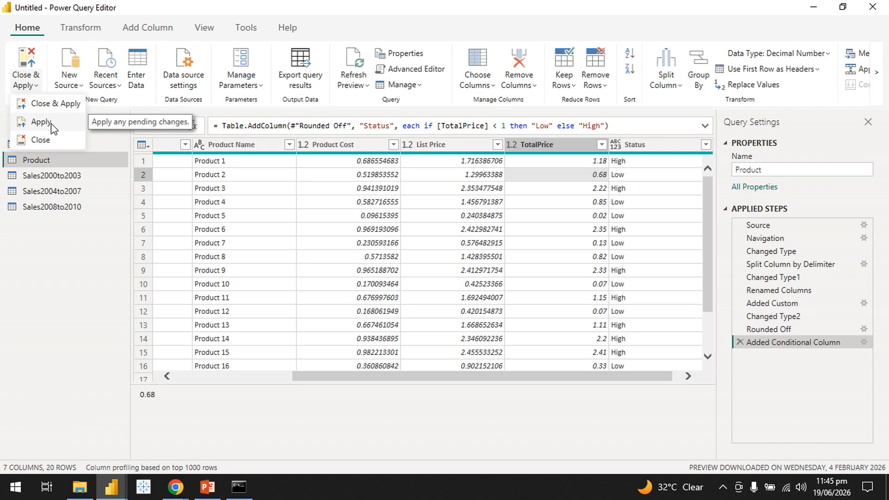
left_click(54, 129)
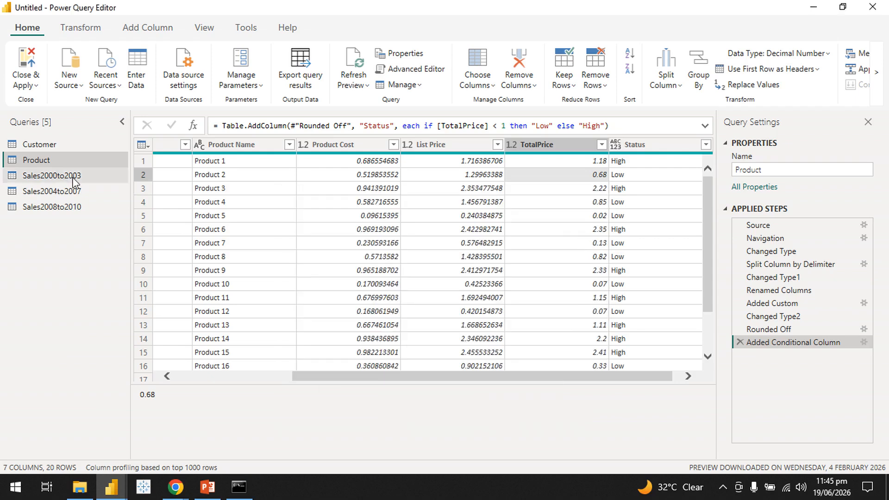
Append Sales2000to2003, Sales2004to2007 and Sales2008to2010 as a new query using the three or more tables option
left_click(74, 179)
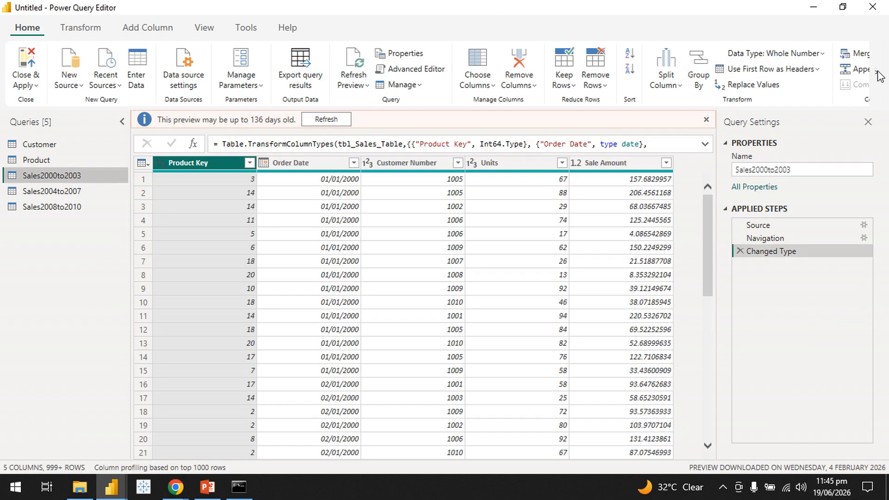
left_click(877, 74)
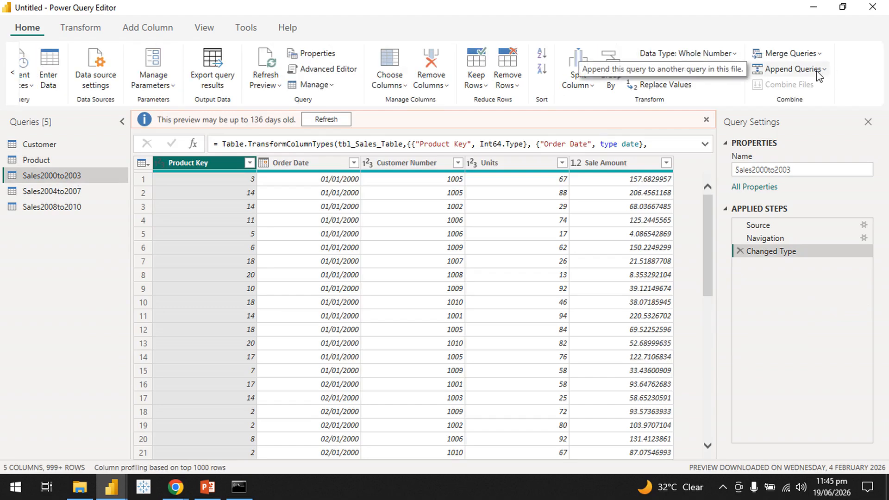
left_click(817, 73)
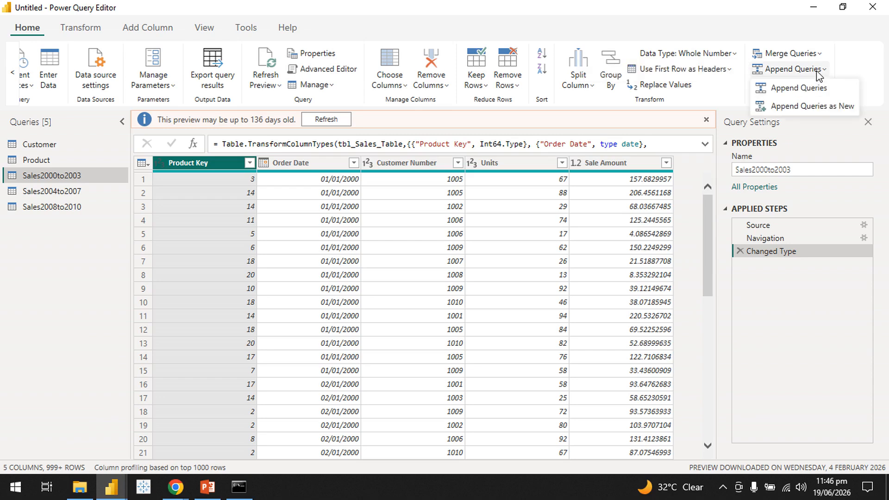
left_click(803, 108)
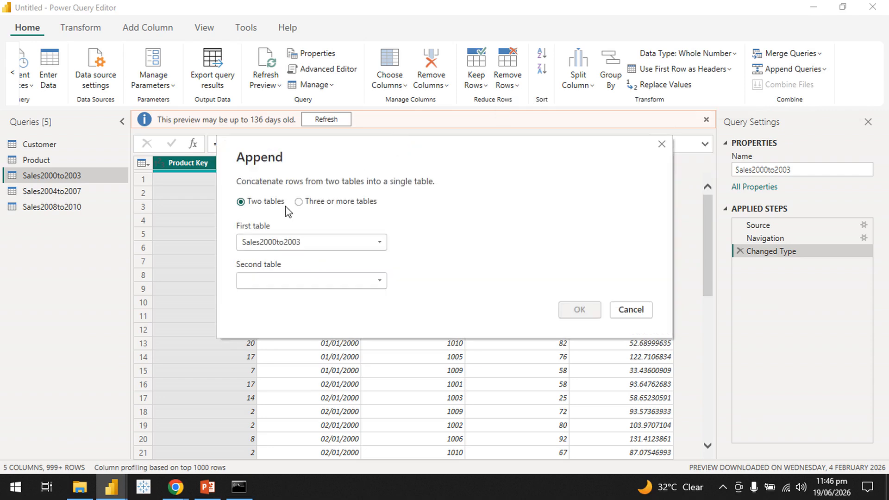
left_click(298, 202)
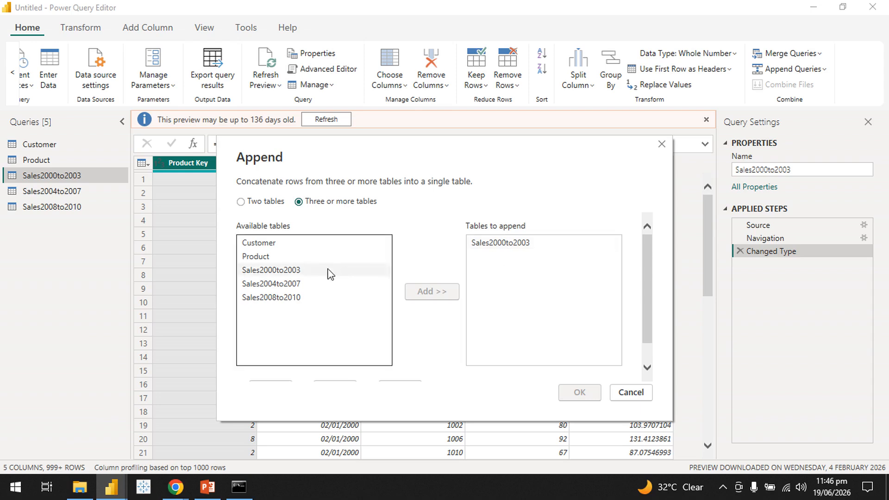
left_click(318, 283)
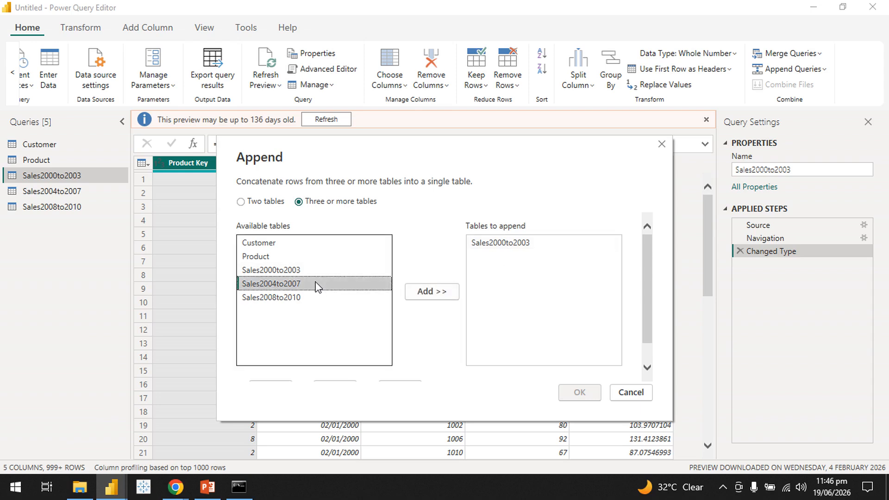
left_click(447, 297)
left_click(351, 299)
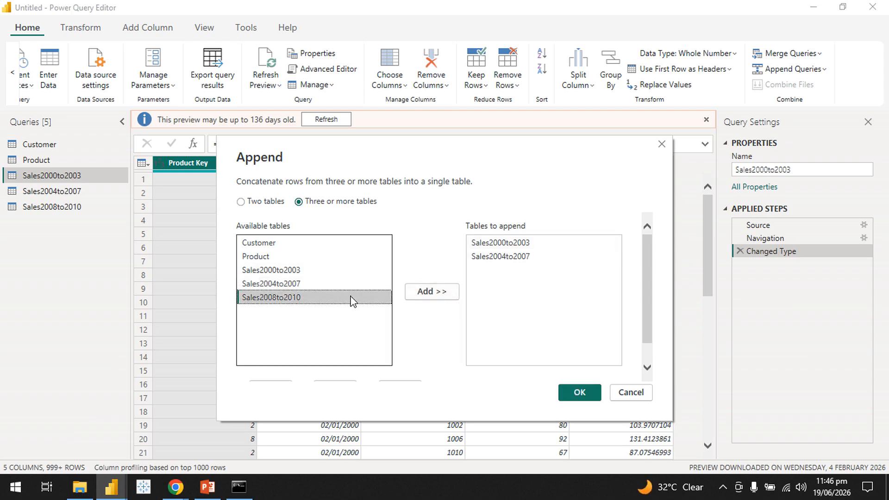
left_click(426, 297)
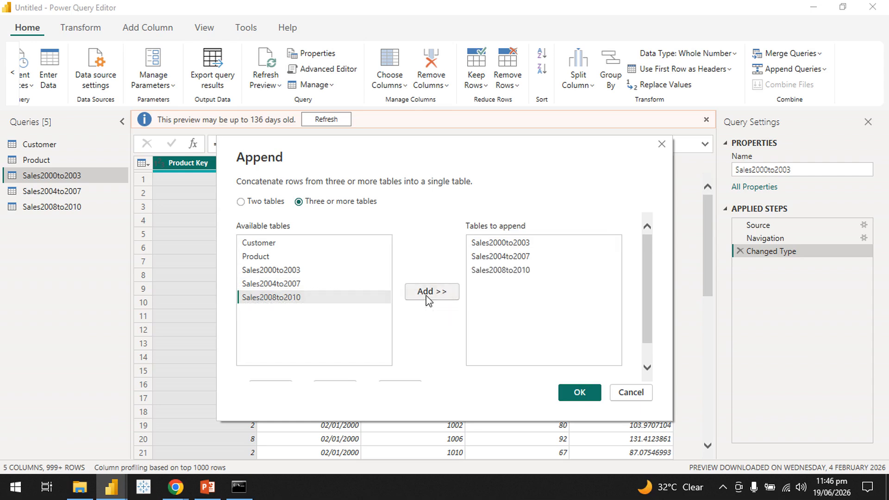
left_click(578, 396)
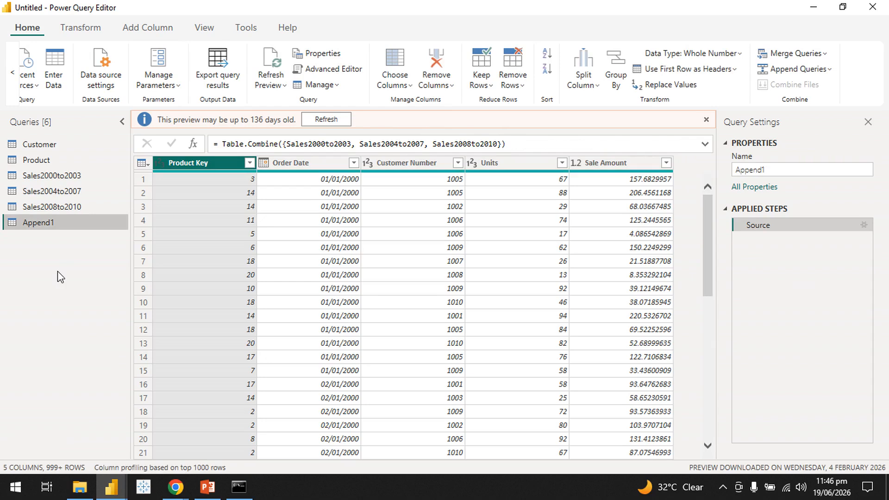
Rename the new appended query as Sales
double_click(55, 225)
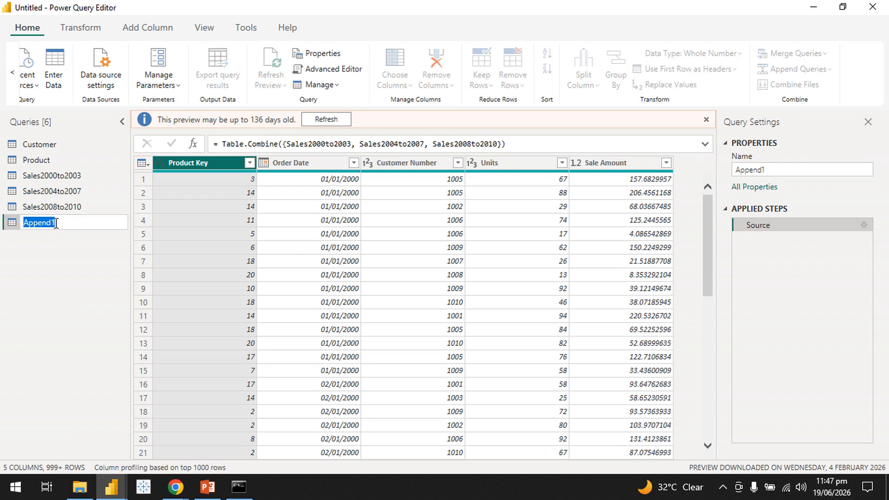
type("Sales")
key("Return")
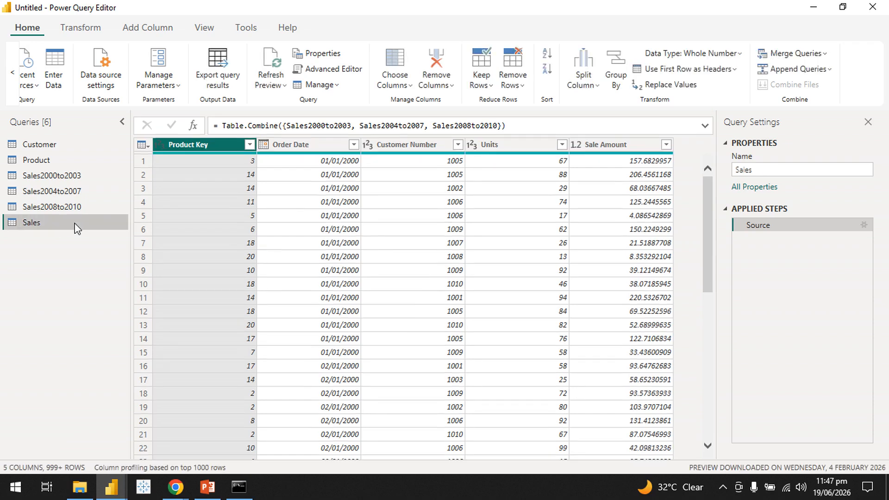
Add a Year column to the Sales query extracted from the Order Date column
left_click(313, 151)
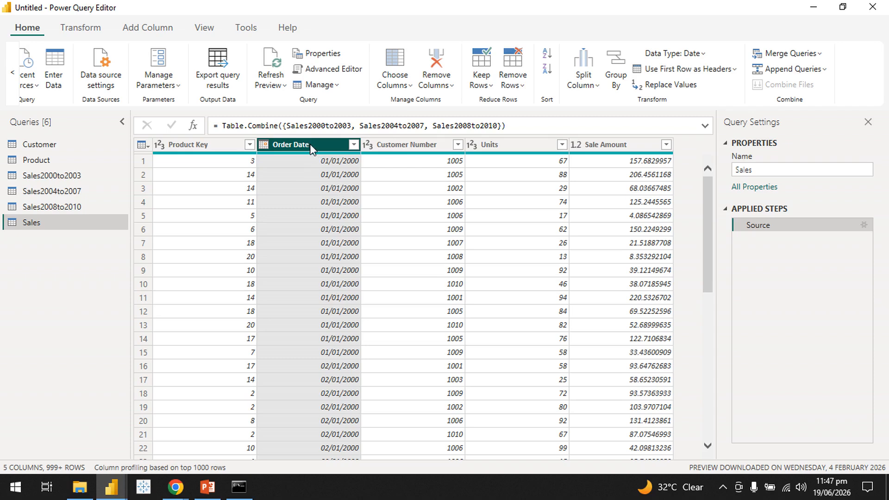
left_click(135, 27)
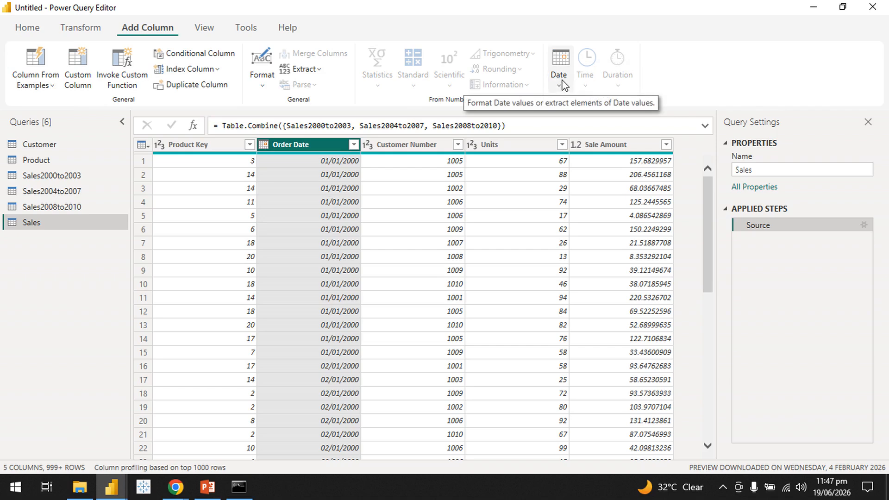
left_click(562, 85)
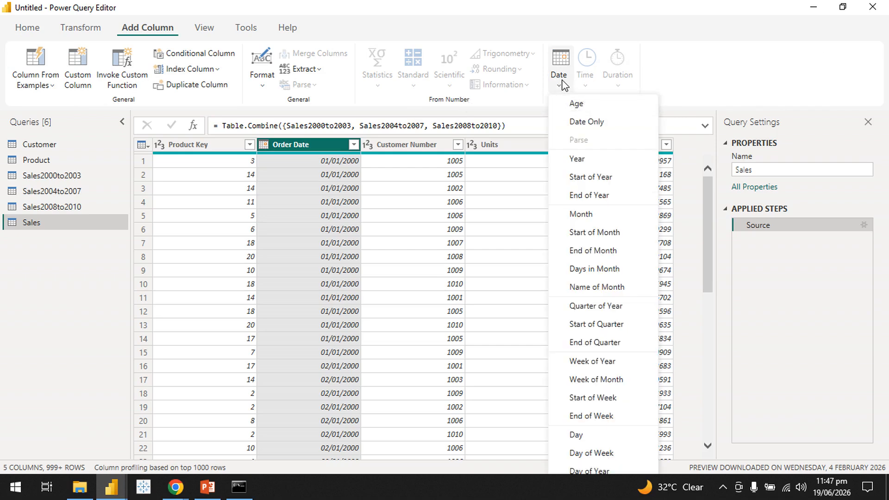
left_click(595, 163)
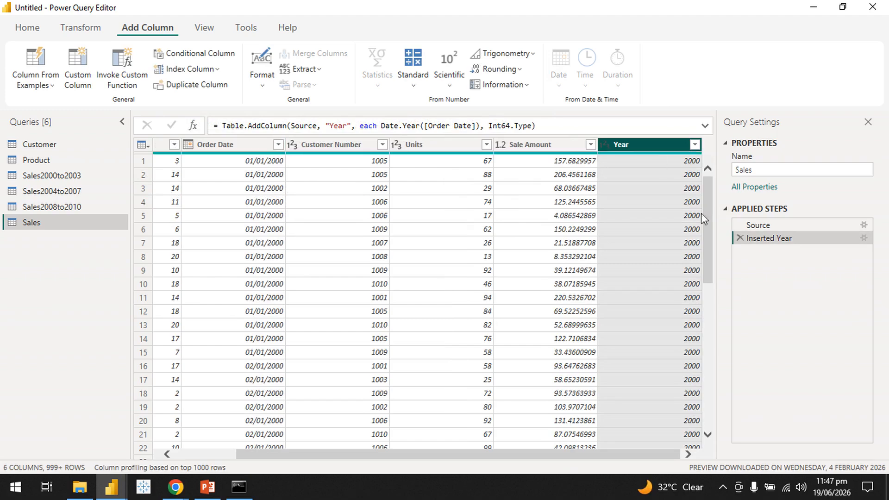
Load the full list of values in the Year column's filter and apply the filter with all years selected
left_click_drag(707, 206, 702, 148)
left_click(695, 145)
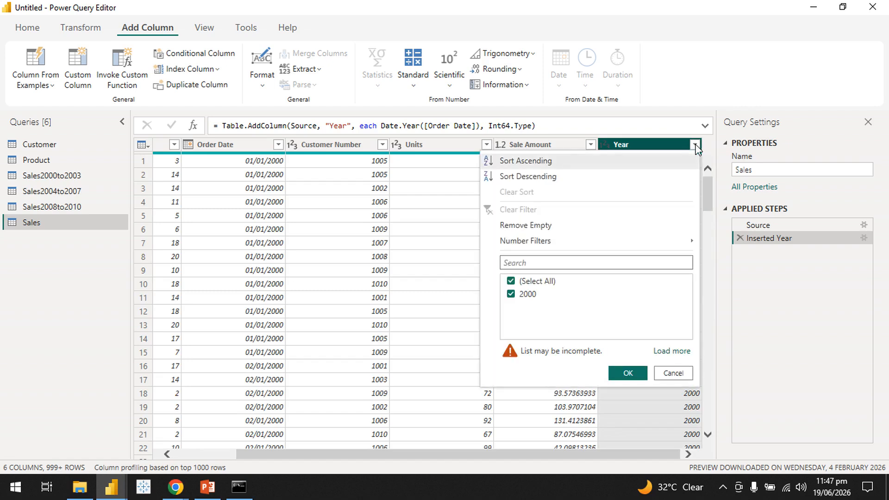
left_click(671, 352)
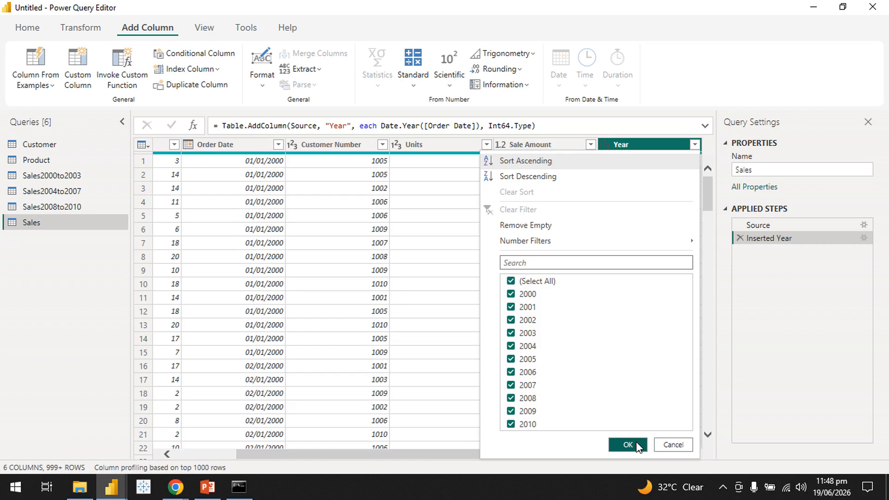
left_click(638, 446)
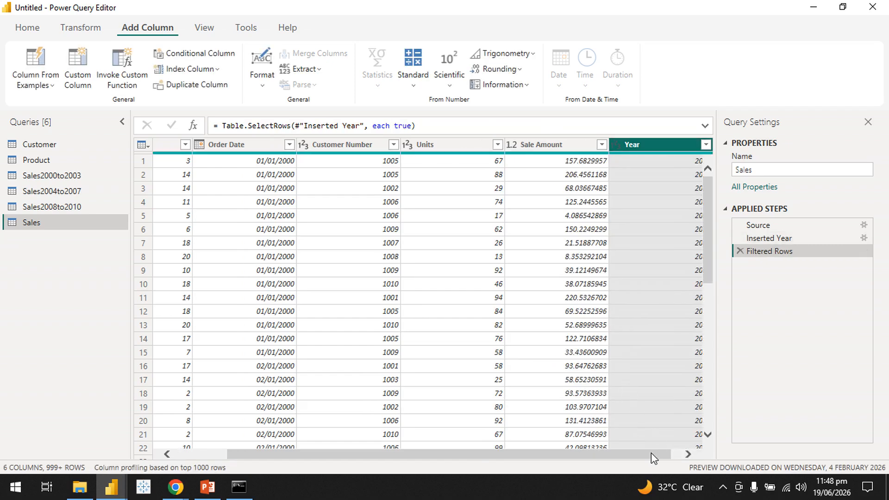
left_click(199, 453)
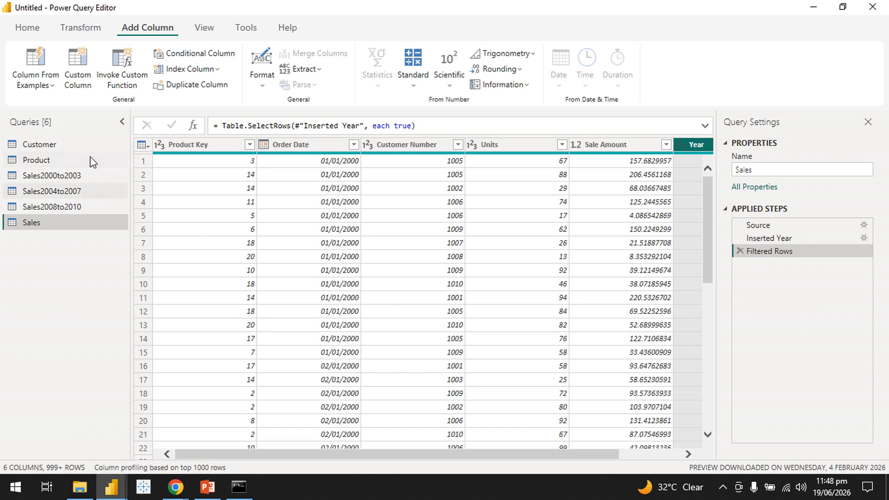
Try grouping the Product query by Product Key with a Count Rows column named Count, and delete the grouping step
left_click(69, 160)
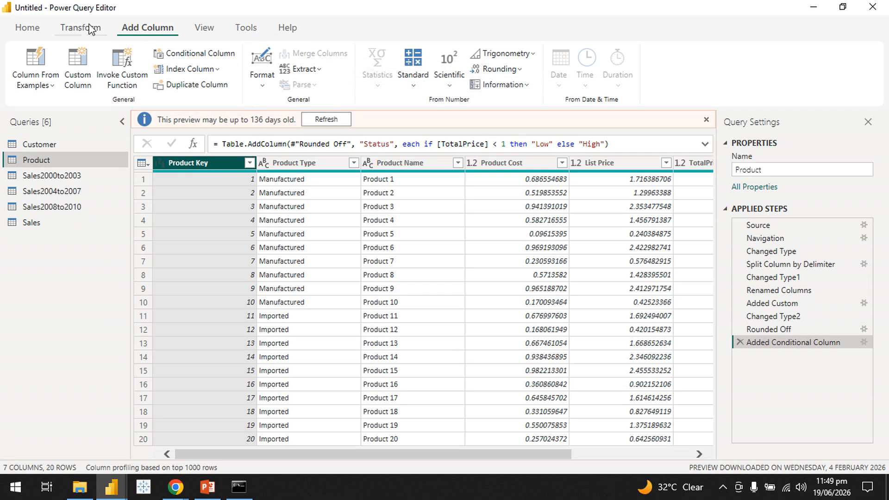
right_click(210, 168)
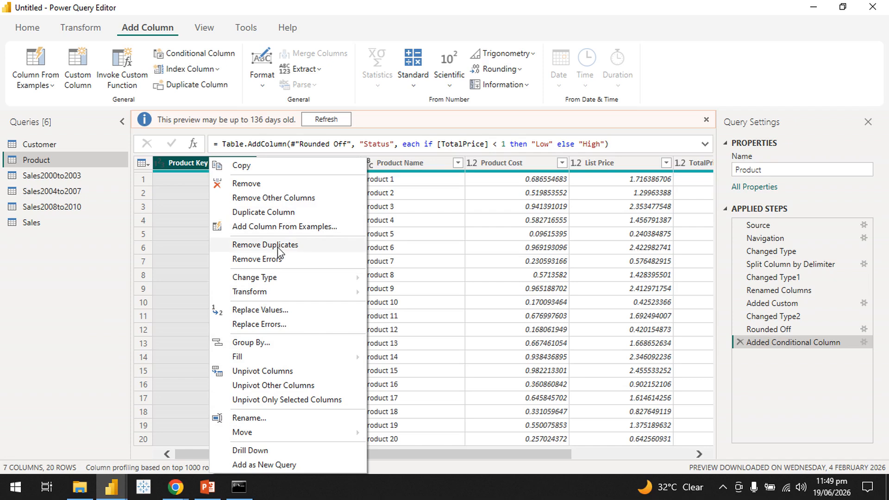
left_click(448, 232)
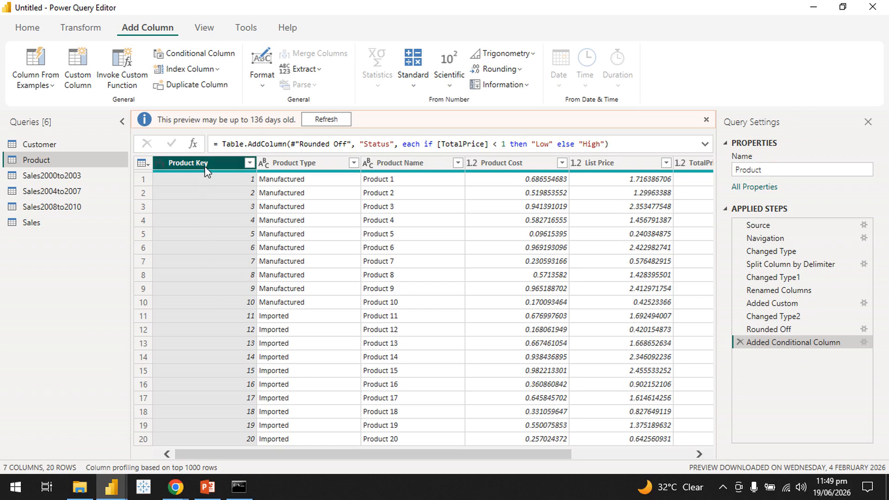
left_click(87, 29)
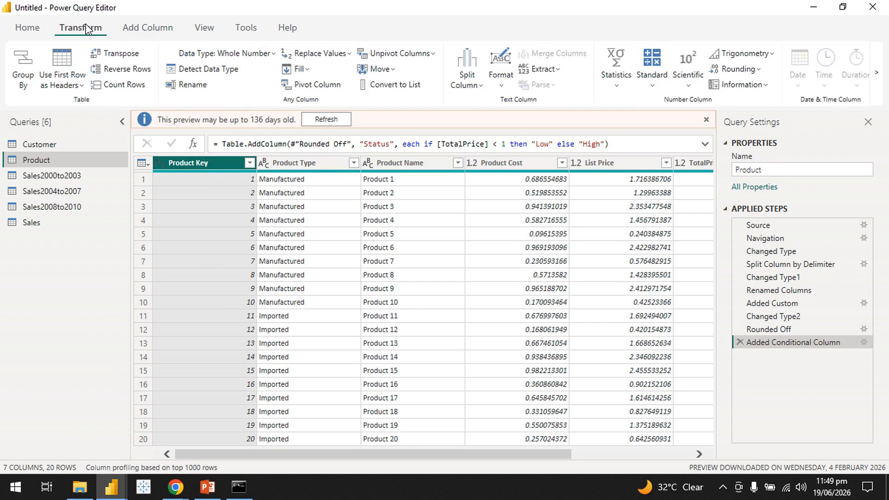
left_click(26, 76)
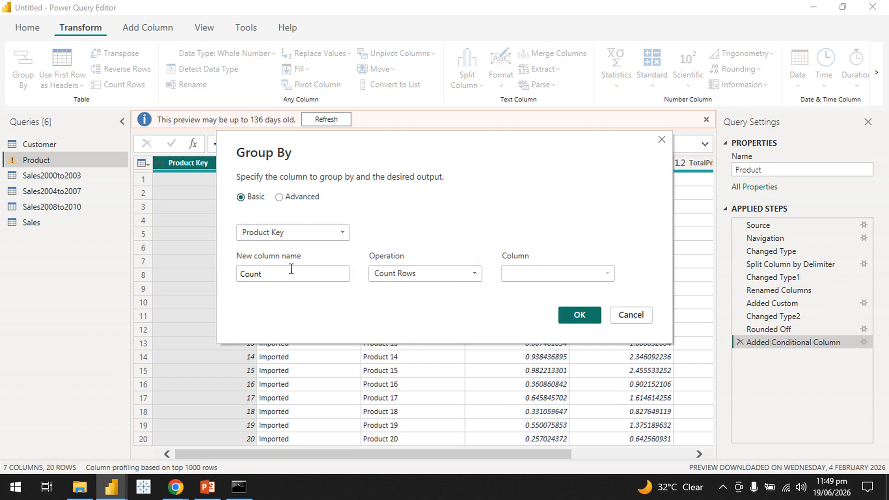
left_click(579, 315)
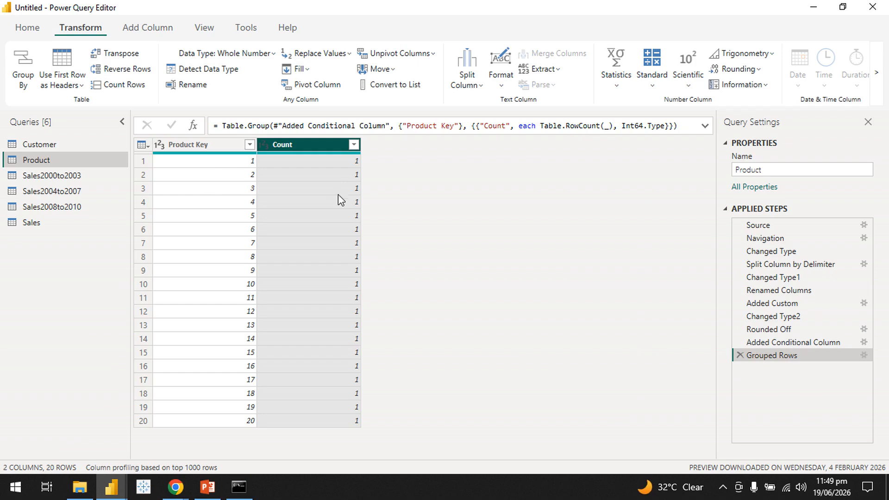
left_click(740, 355)
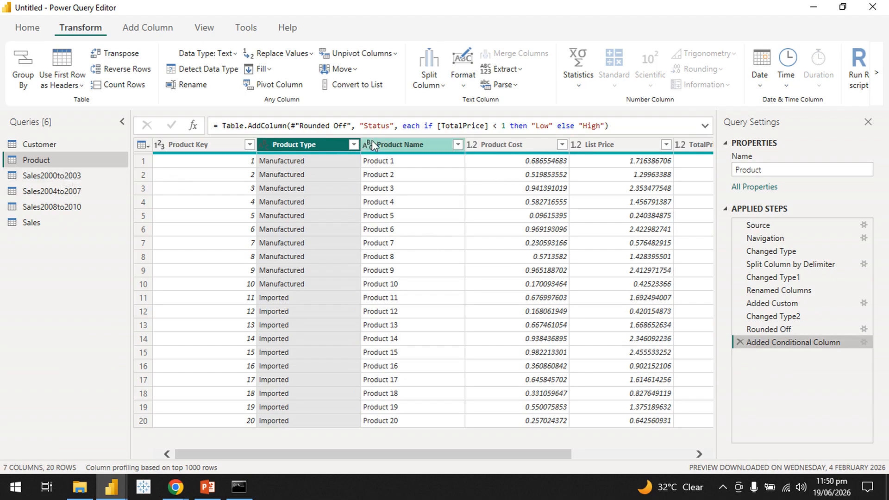
Replace "St." with "Street" in the Address column of the Customer query
left_click(83, 146)
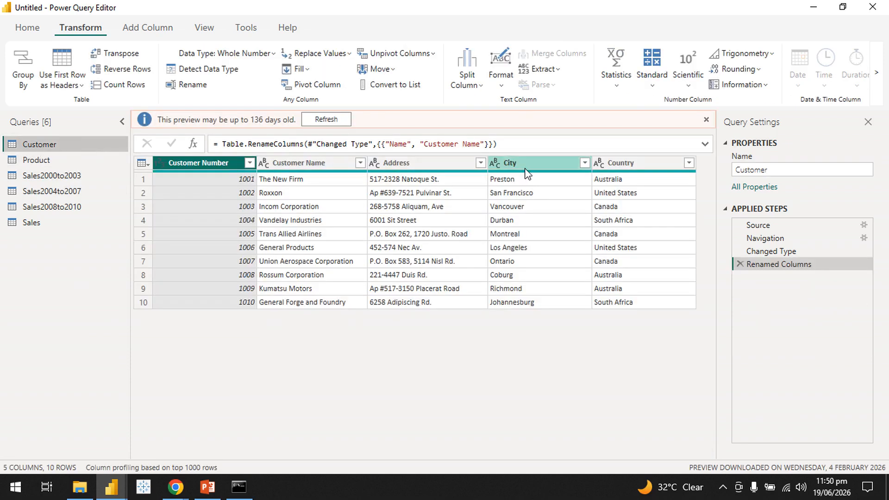
left_click(418, 163)
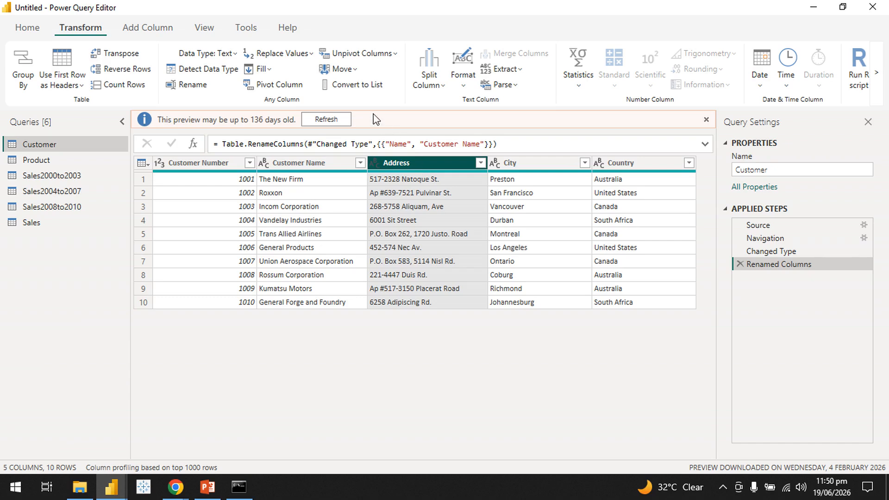
left_click(291, 60)
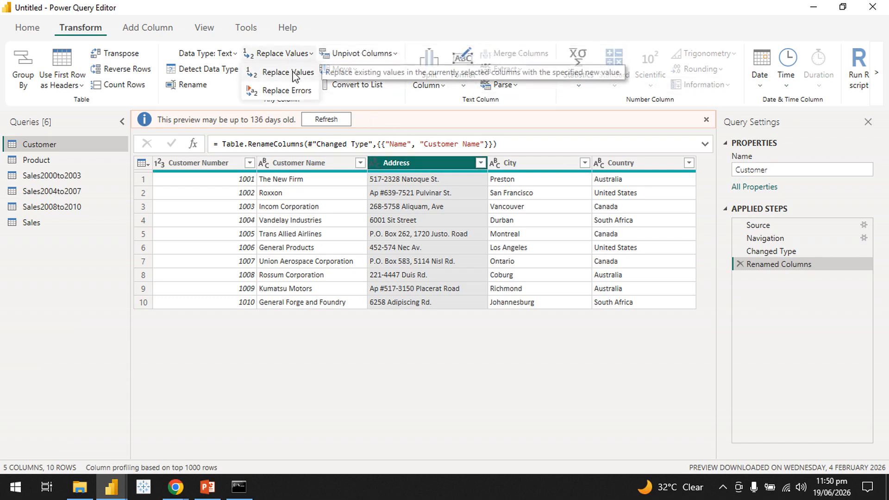
left_click(295, 77)
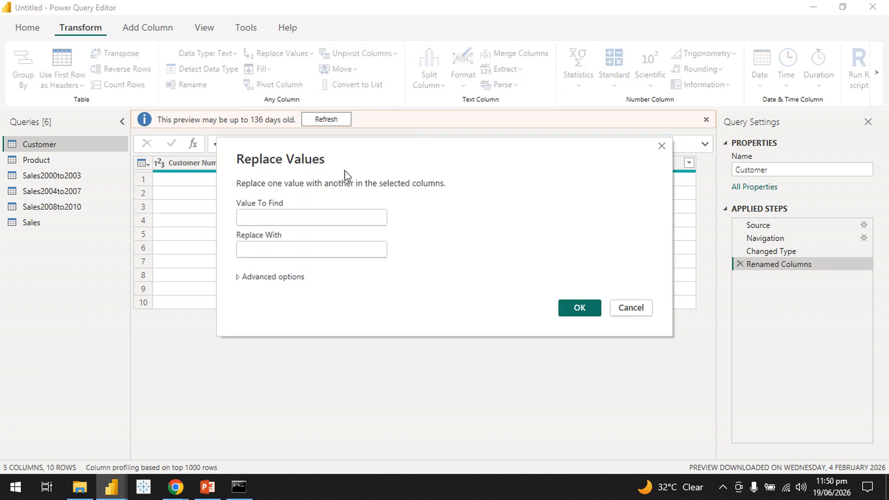
left_click_drag(379, 151, 557, 286)
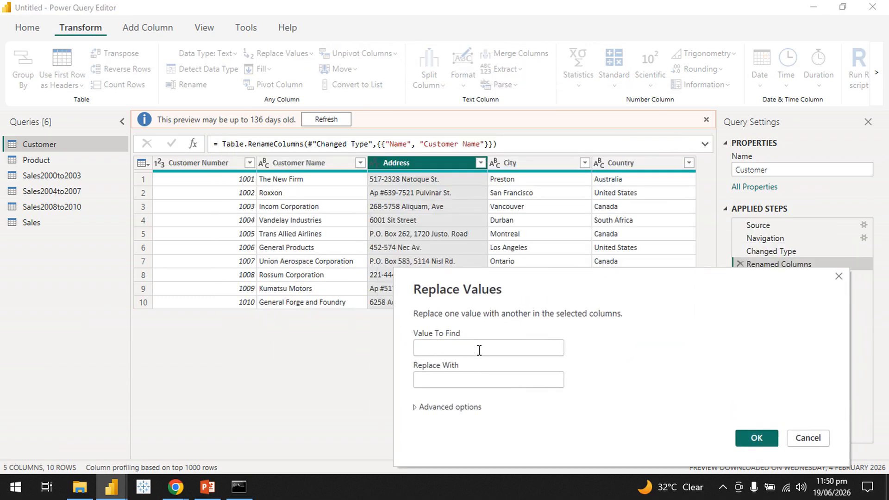
left_click(479, 350)
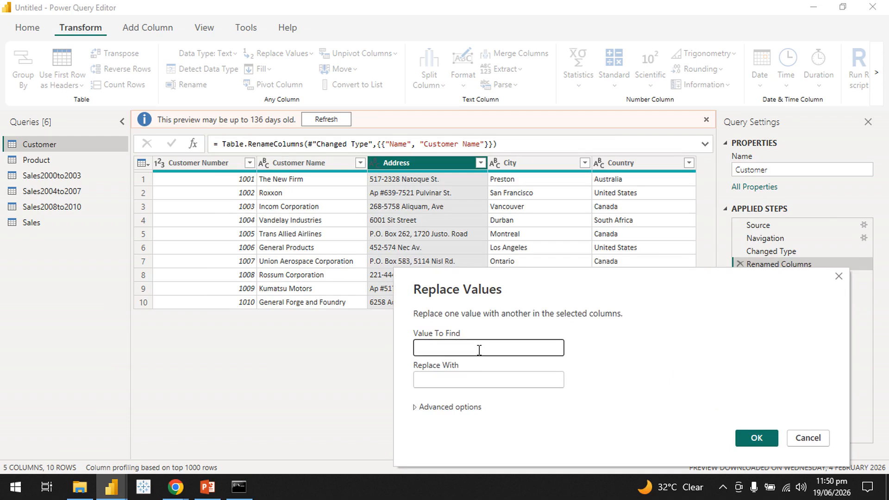
type("St.")
key("Tab")
type("S")
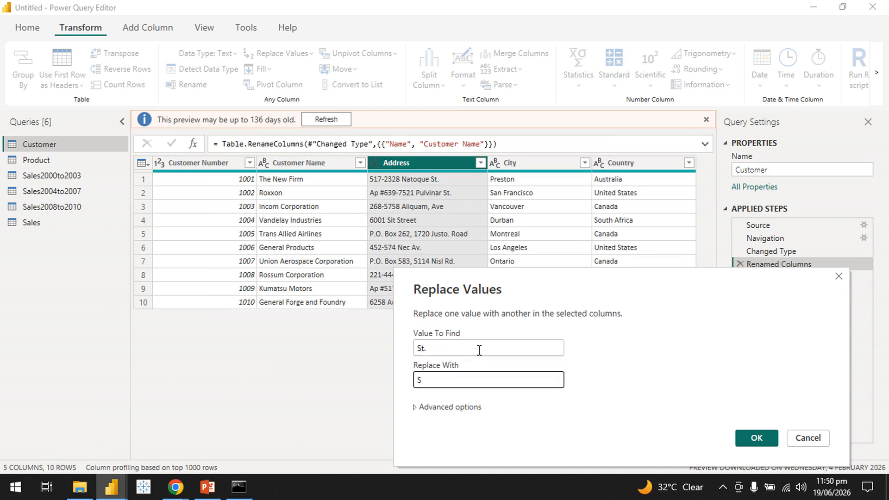
type("treet")
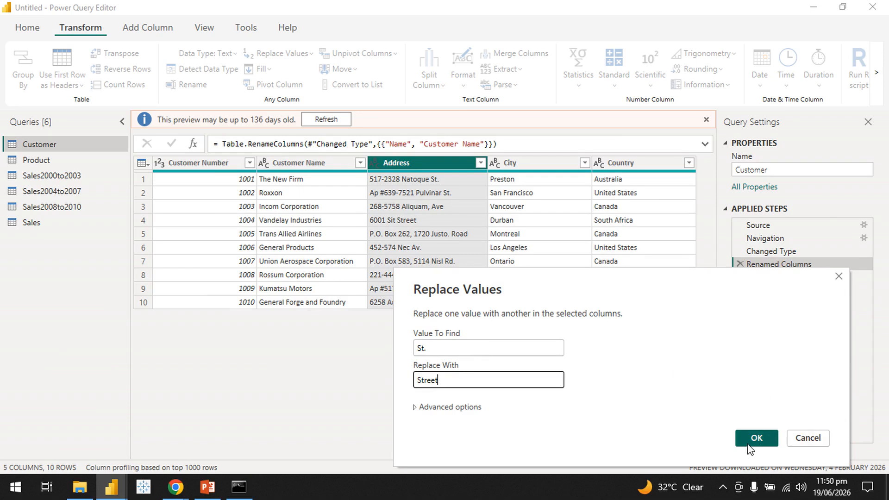
left_click(755, 438)
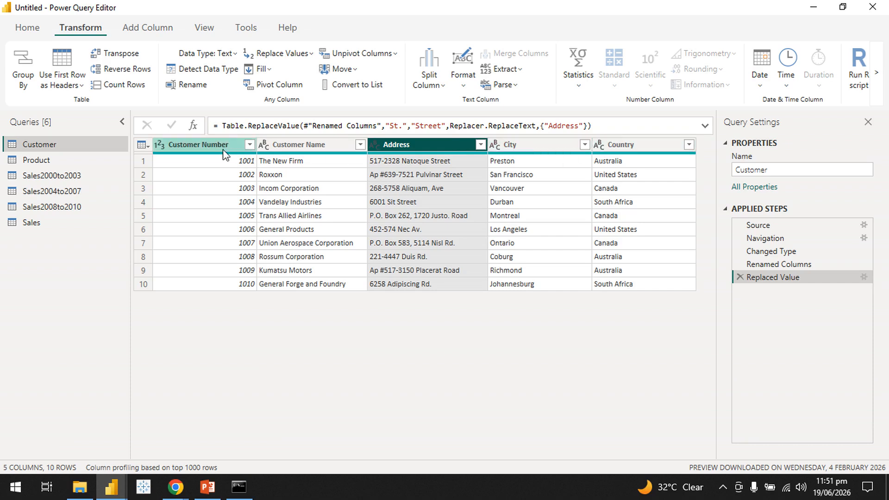
left_click(65, 86)
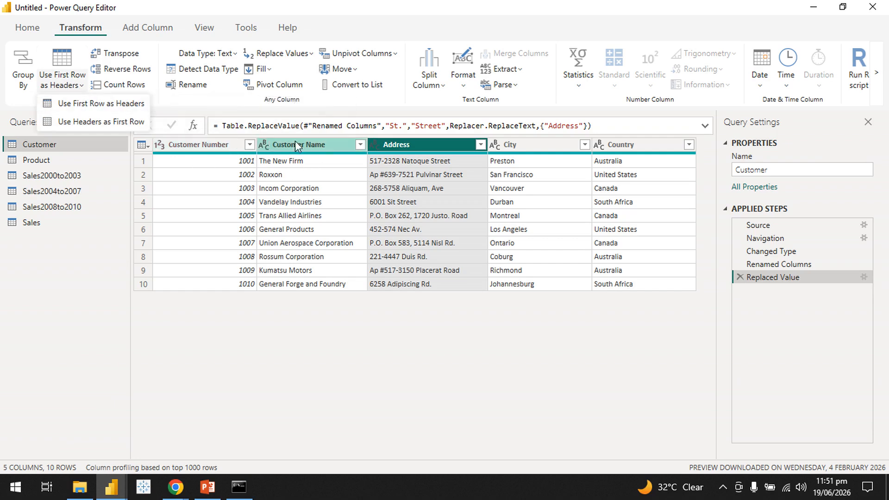
mouse_move(196, 154)
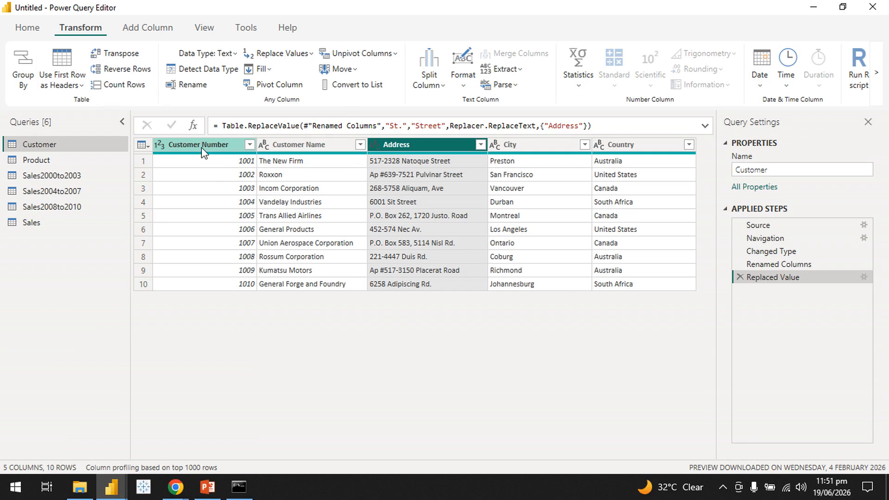
left_click(155, 28)
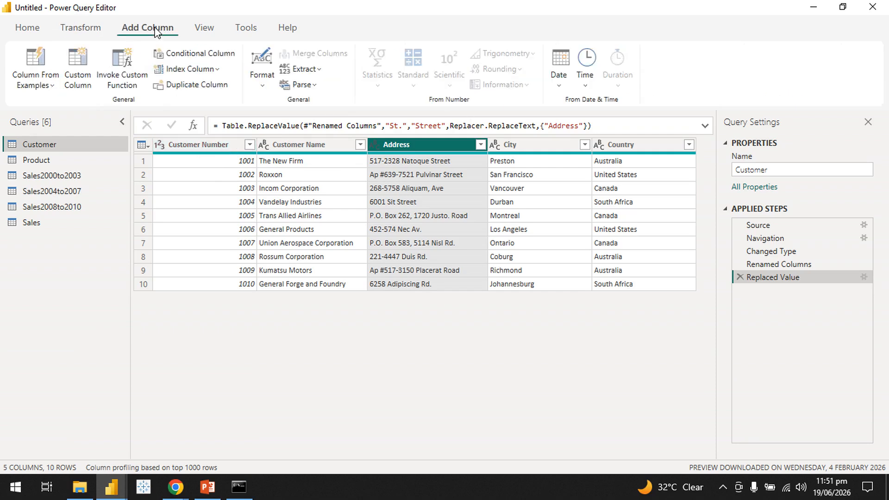
left_click(207, 31)
left_click(32, 29)
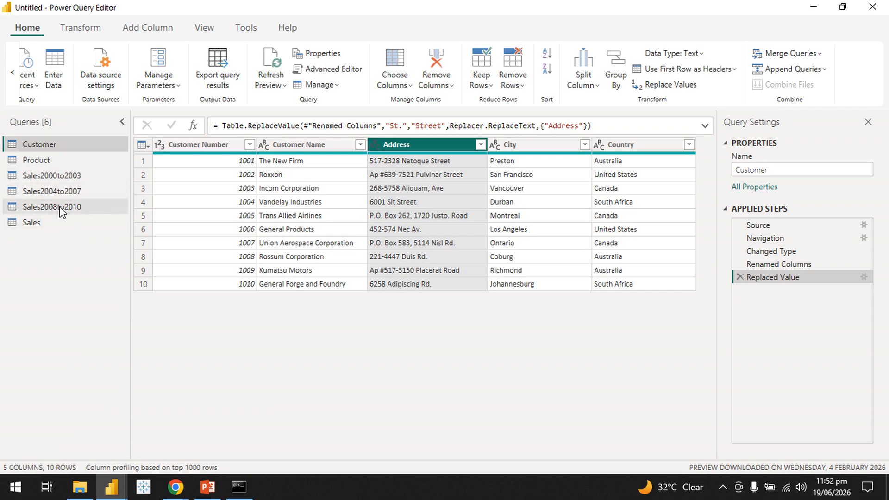
Move the Sales2000to2003, Sales2004to2007 and Sales2008to2010 queries into a new group named Unused Tables
left_click(64, 182)
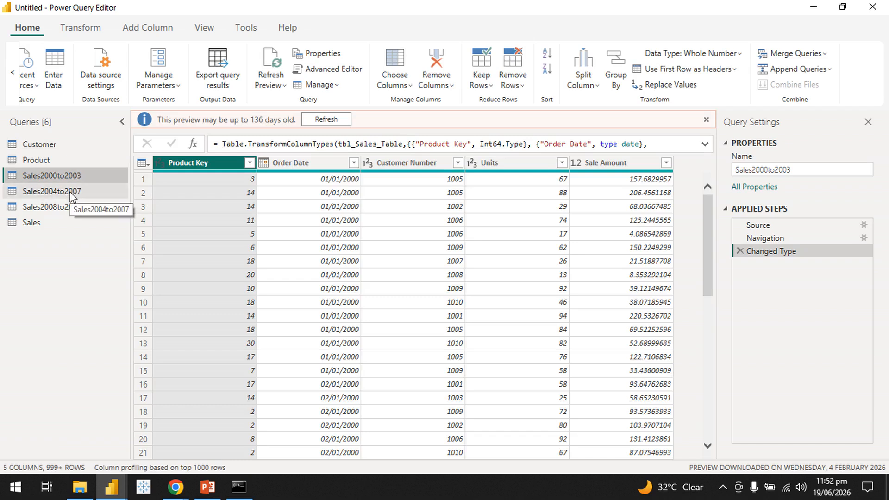
left_click(72, 191, "ctrl")
left_click(69, 207, "ctrl")
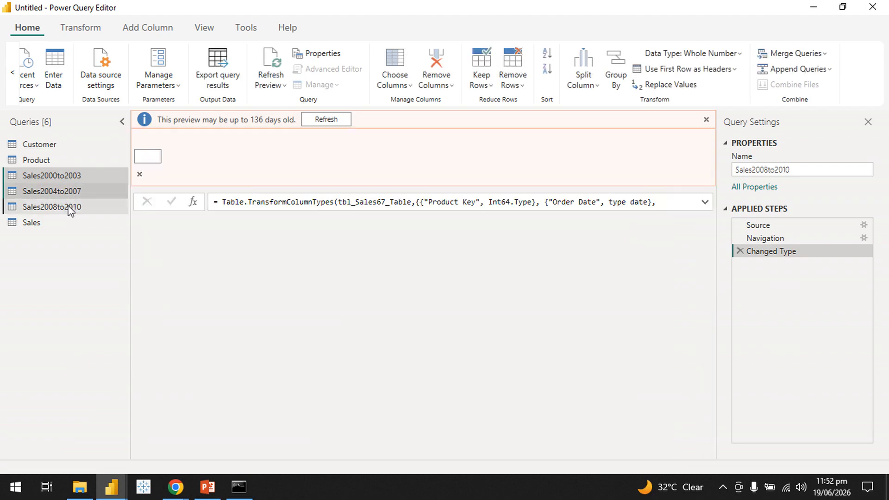
right_click(74, 179)
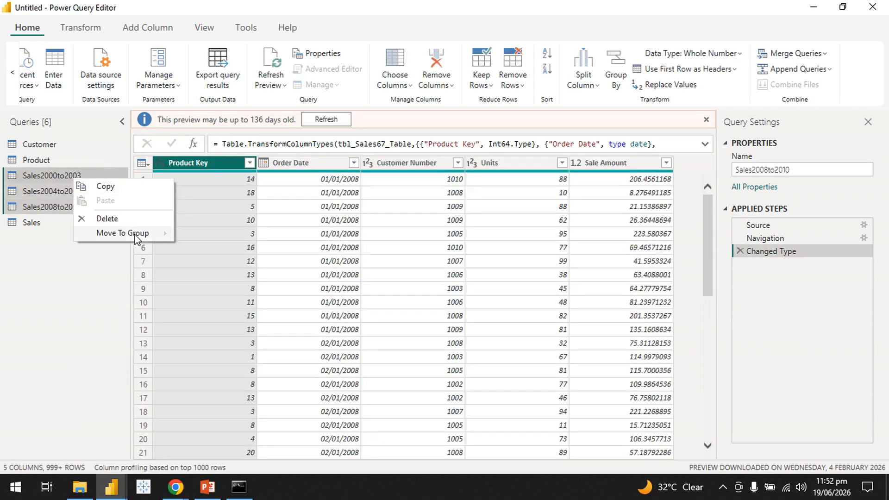
mouse_move(135, 233)
left_click(199, 234)
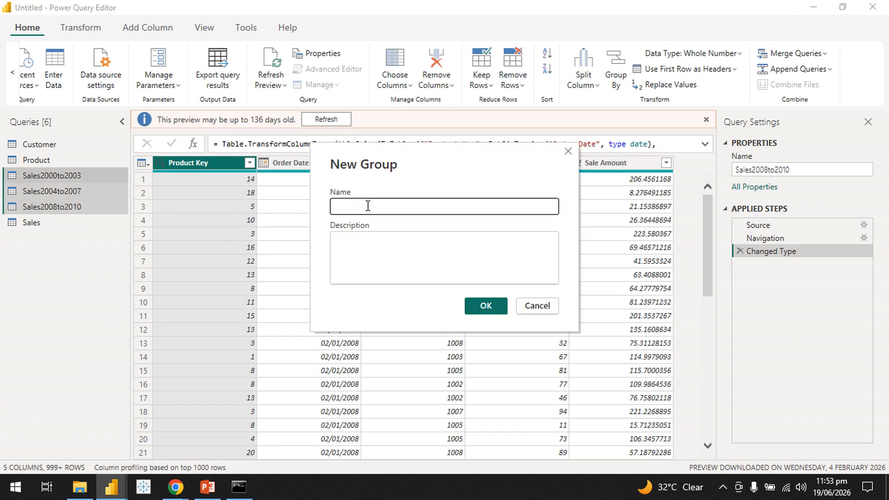
type("Unused Tables")
left_click(486, 307)
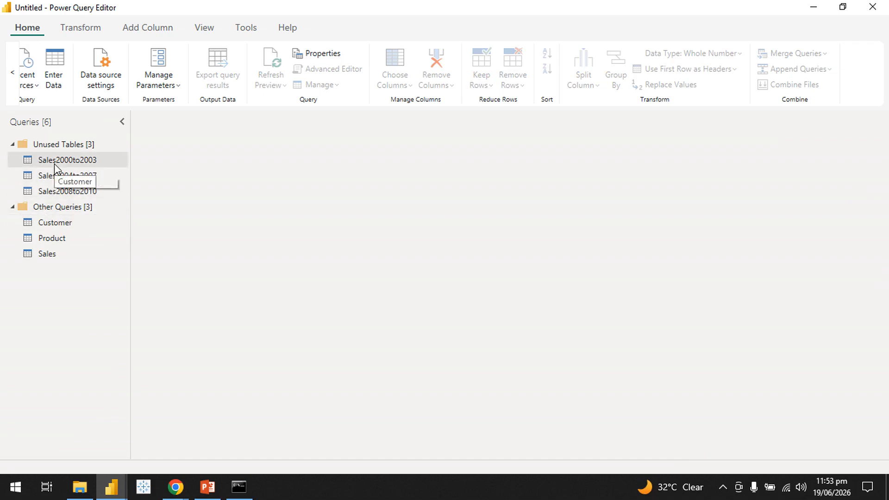
Disable loading of the Sales2000to2003 query into the report and accept the possible data loss
left_click(12, 72)
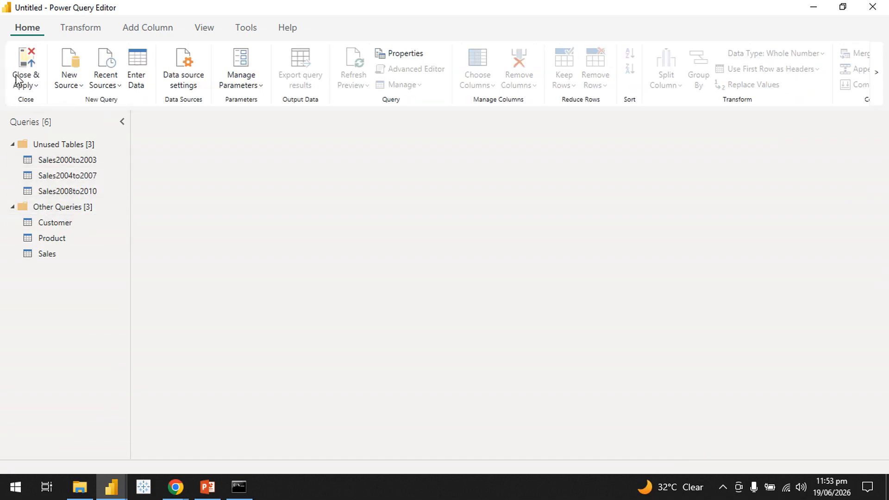
left_click(83, 162)
right_click(82, 166)
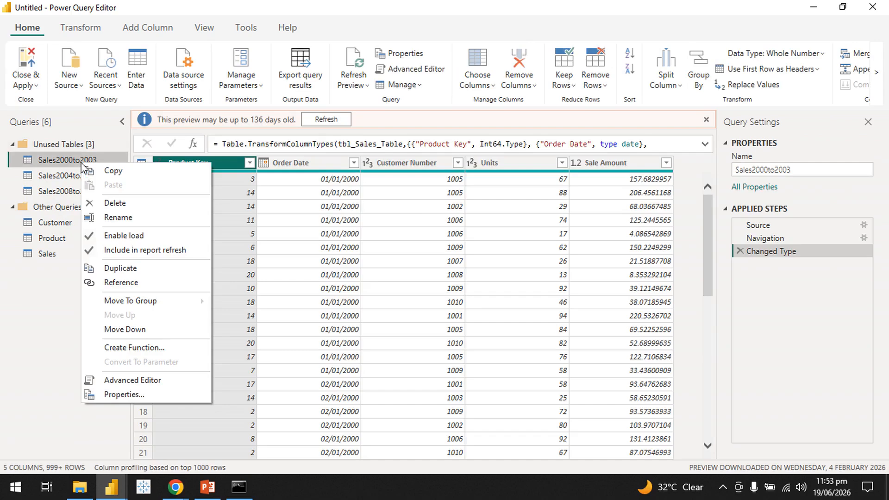
left_click(127, 237)
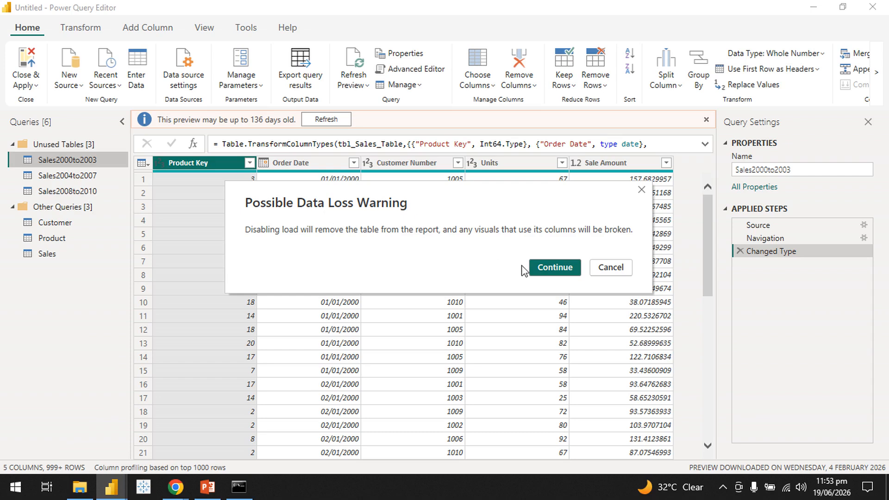
left_click(555, 268)
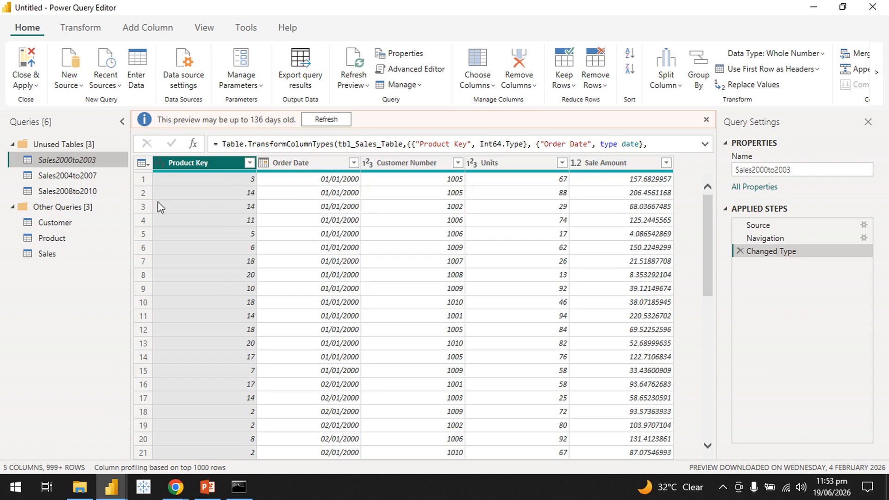
Disable loading of the Sales2004to2007 query into the report and accept the possible data loss
left_click(82, 175)
right_click(81, 175)
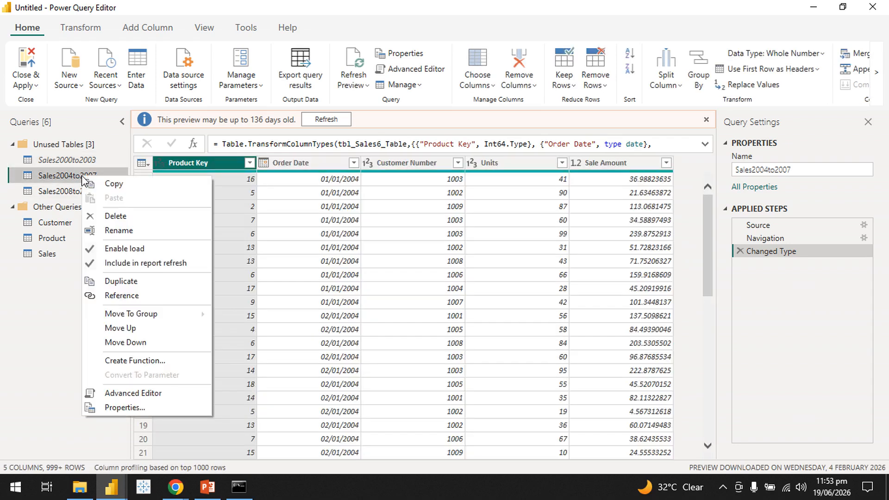
left_click(126, 250)
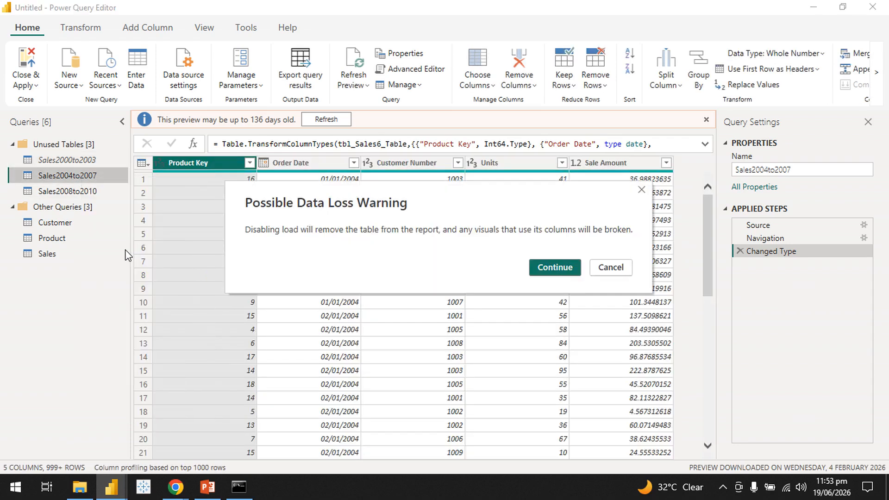
left_click(553, 269)
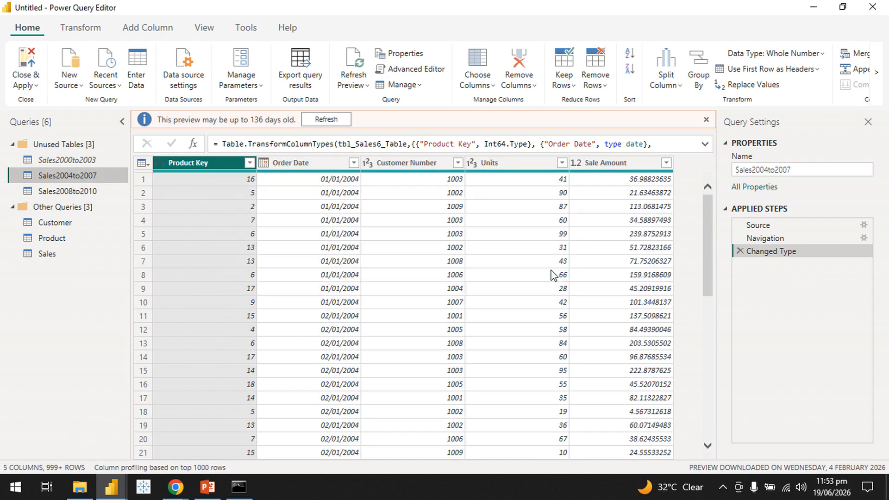
Disable loading of the Sales2008to2010 query into the report and accept the possible data loss
left_click(83, 191)
right_click(84, 191)
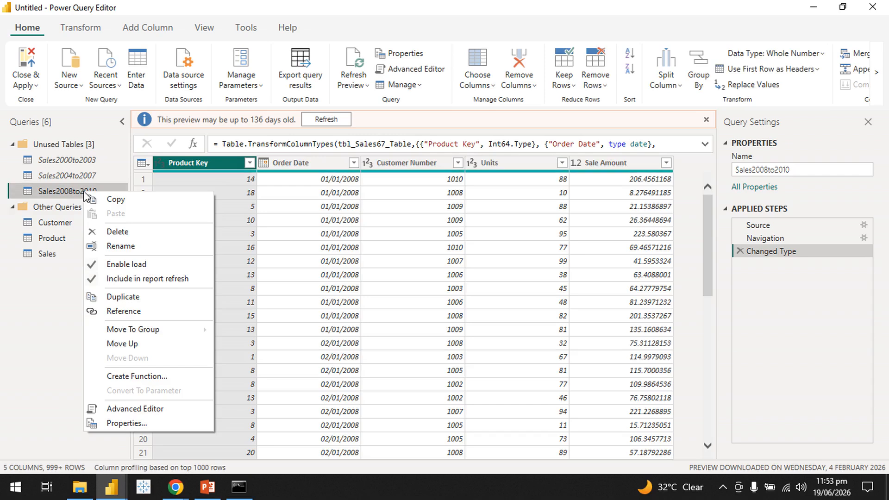
left_click(138, 264)
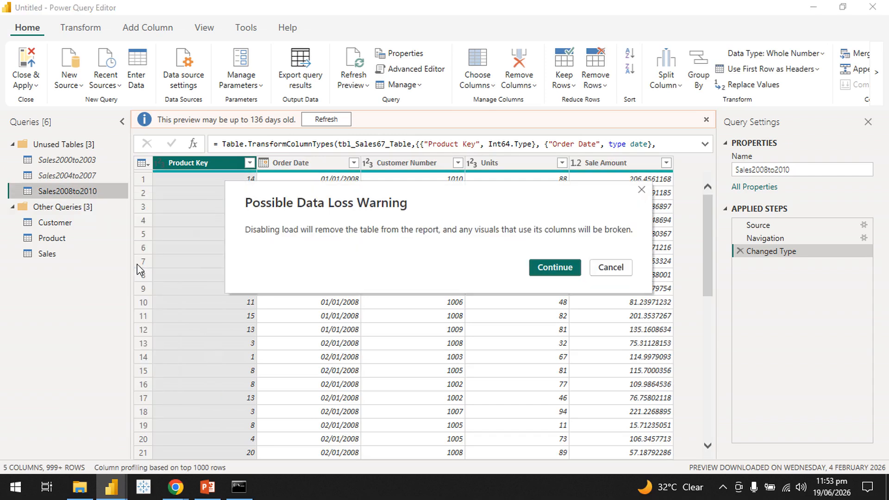
left_click(545, 268)
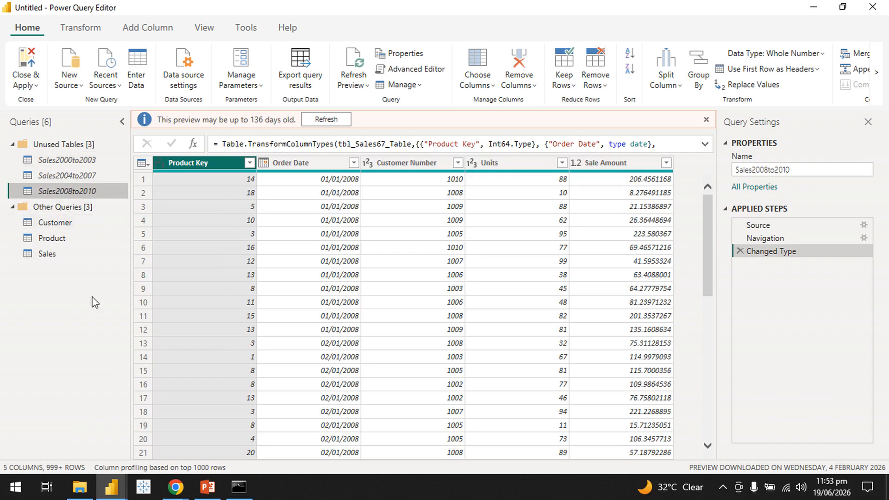
Apply the pending query changes to the data model and close the Power Query Editor
left_click(32, 85)
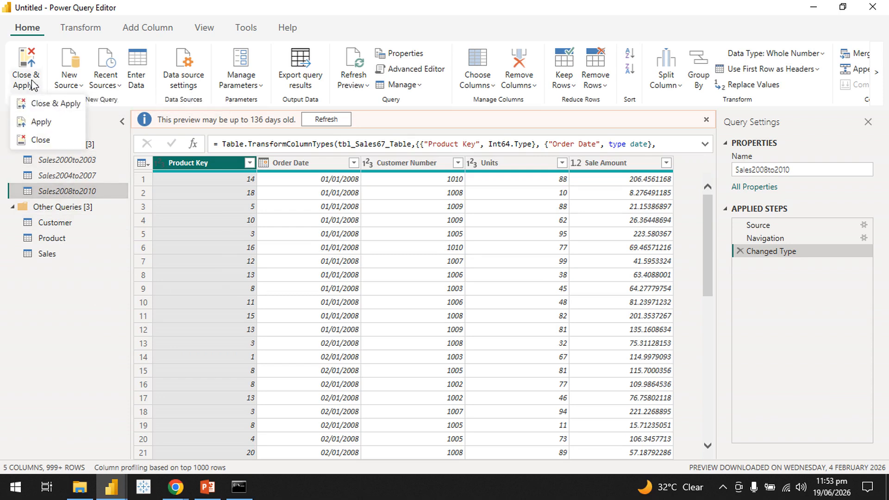
left_click(46, 124)
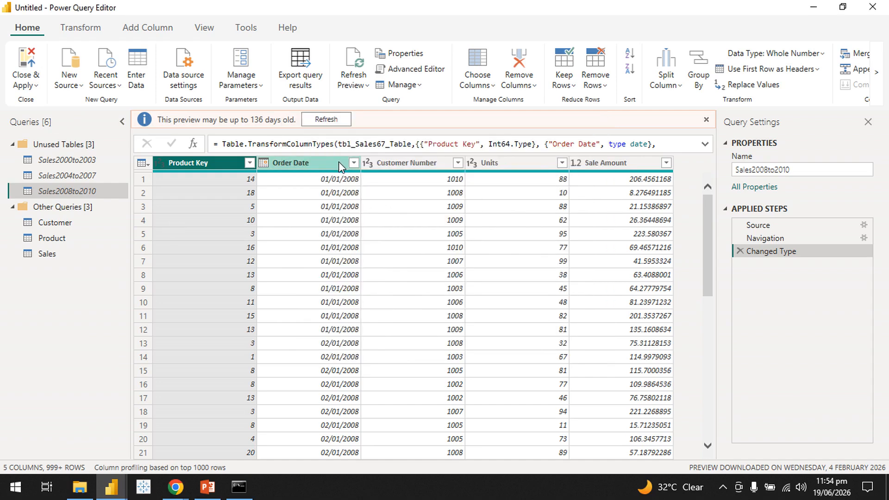
left_click(34, 86)
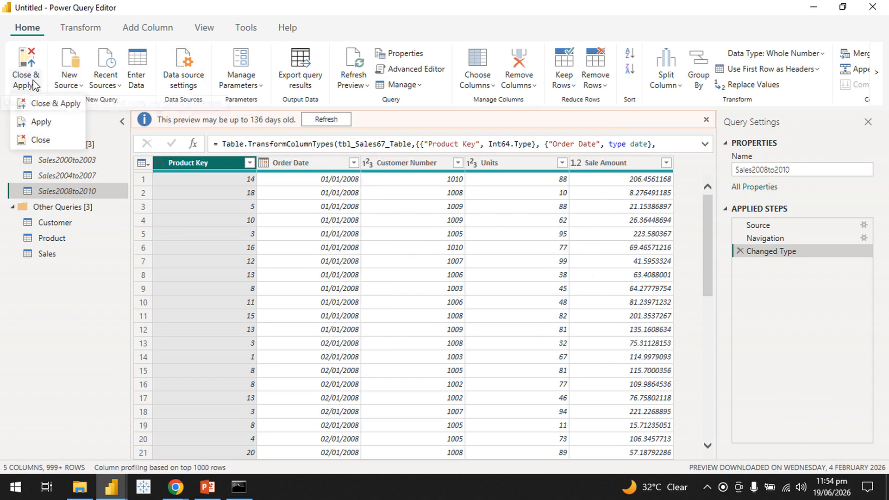
left_click(45, 142)
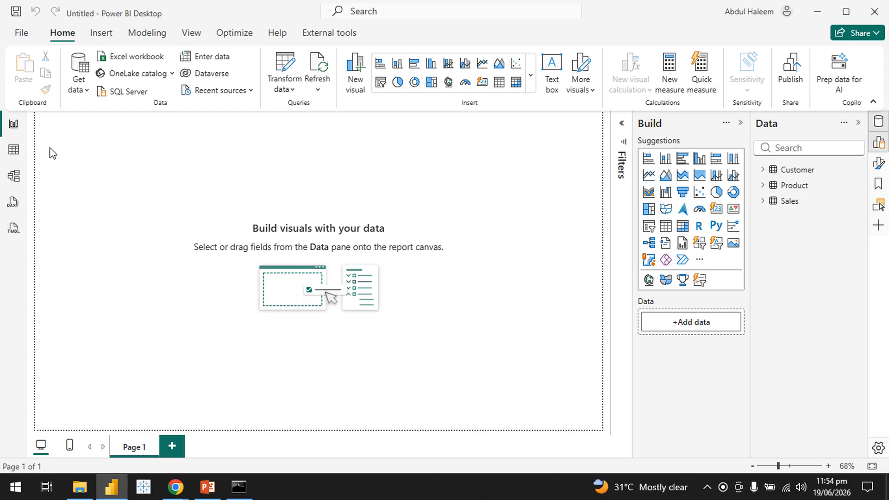
Load the Customers table from the Customers_Merge Excel workbook in the Week 3 Merge and Append Dataset folder
left_click(85, 90)
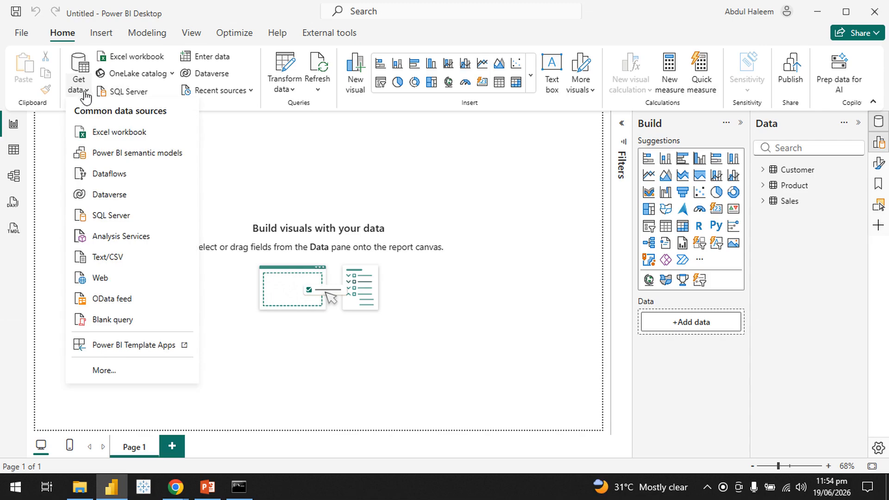
left_click(111, 132)
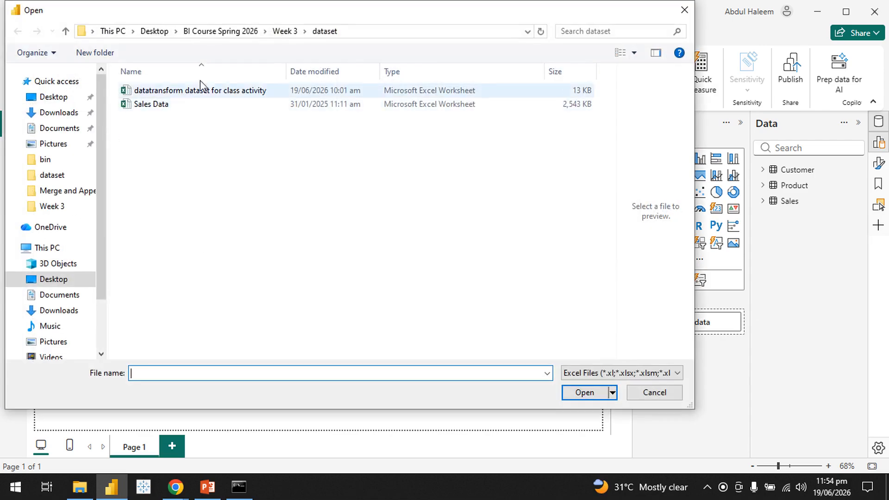
left_click(289, 32)
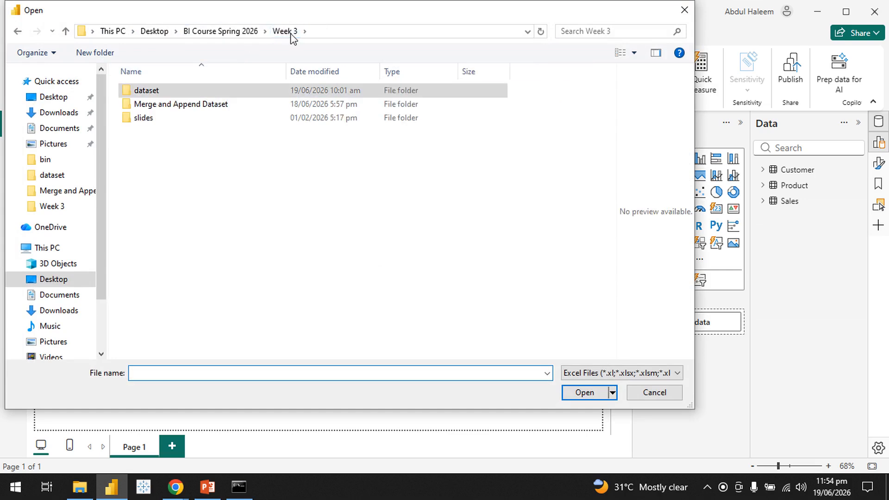
left_click(206, 106)
double_click(207, 108)
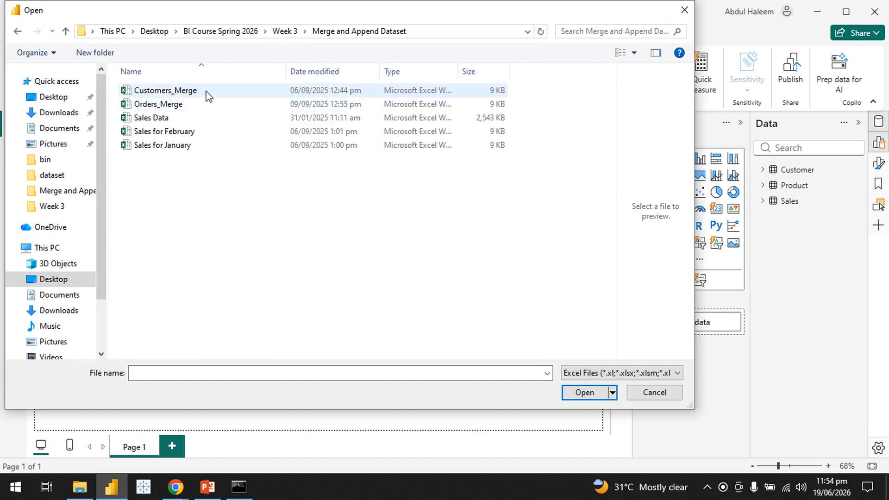
left_click(207, 93)
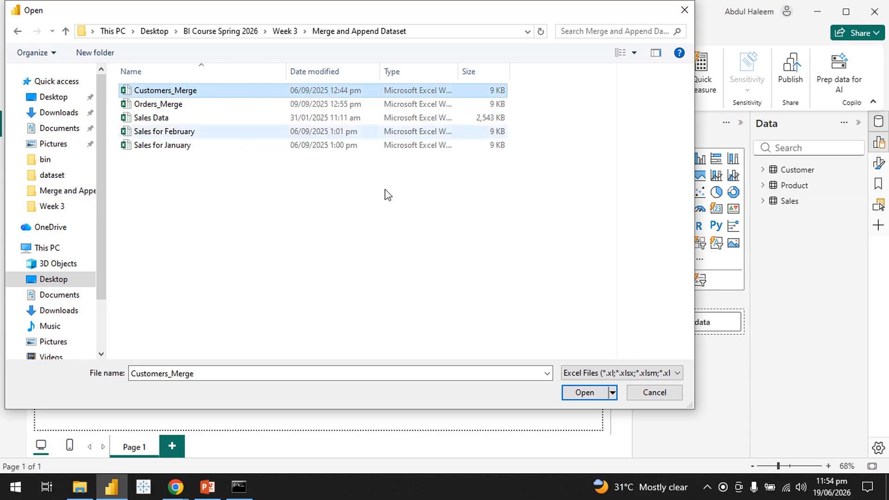
left_click(585, 393)
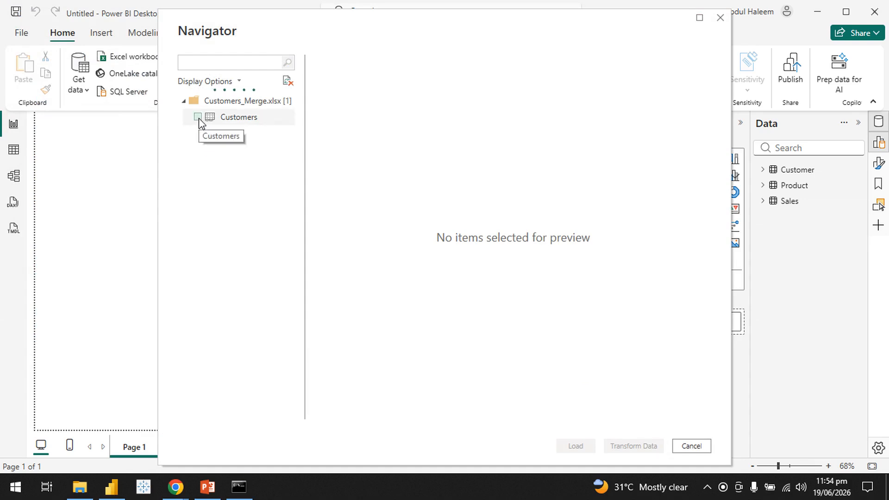
left_click(197, 117)
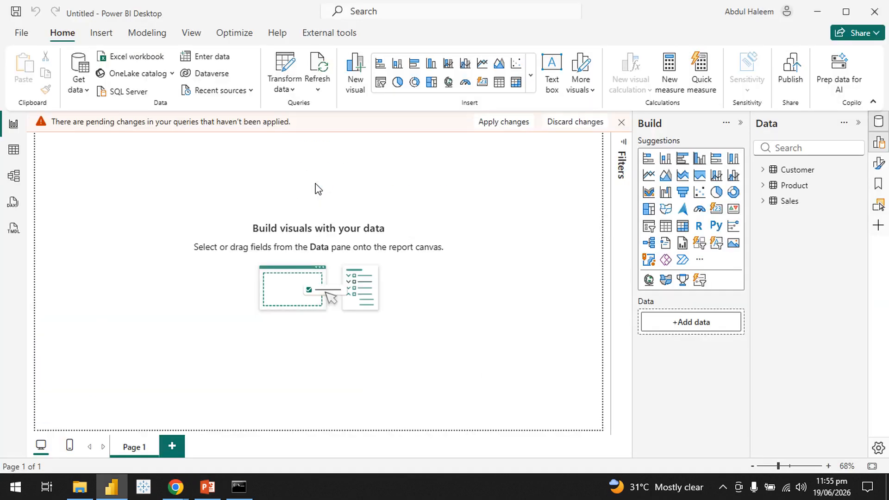
Import the Orders table from the Orders_Merge Excel workbook and open it in Power Query for transformation
left_click(78, 86)
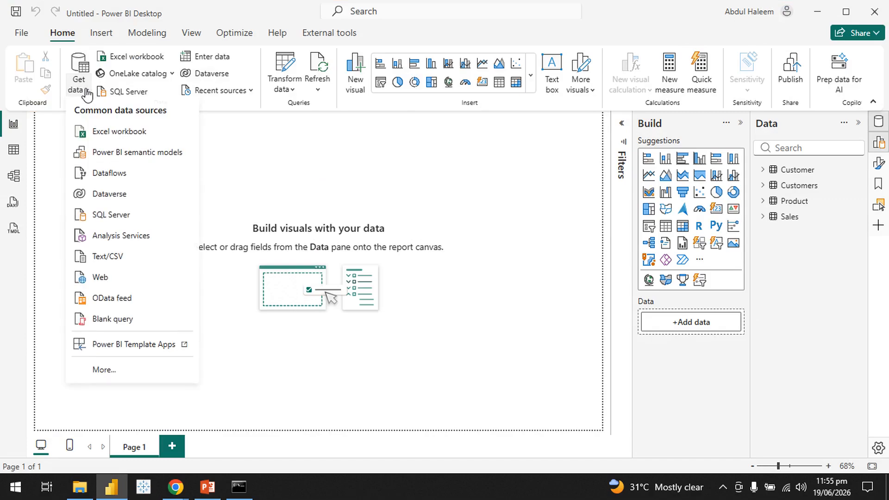
left_click(112, 132)
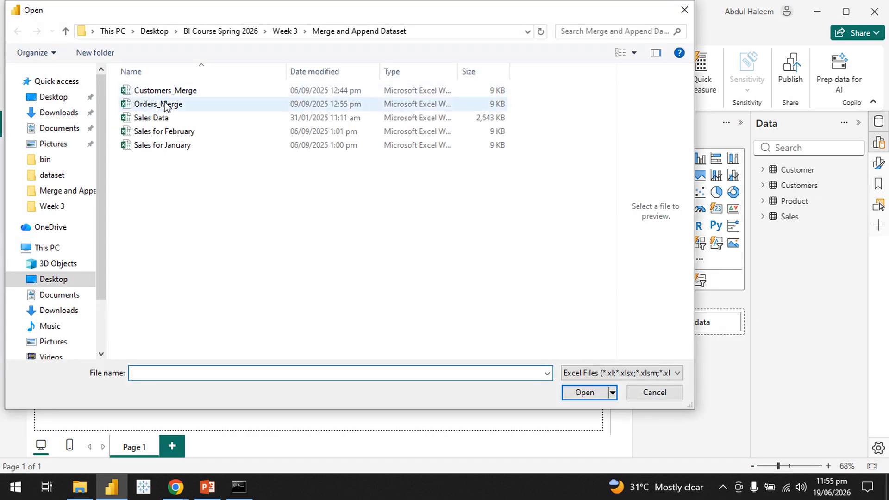
left_click(165, 105)
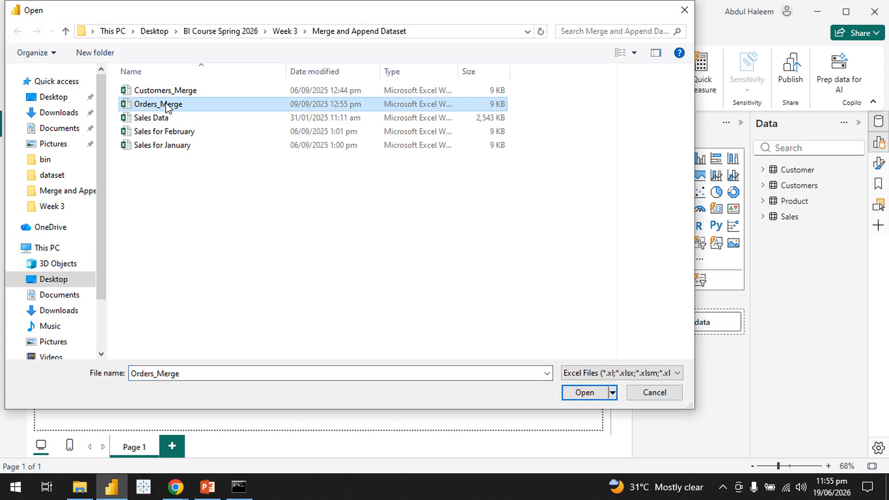
left_click(577, 394)
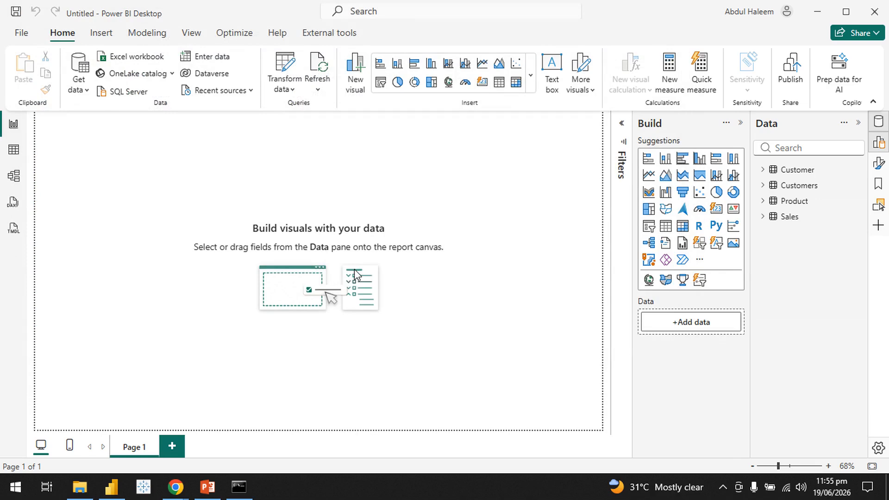
left_click(197, 117)
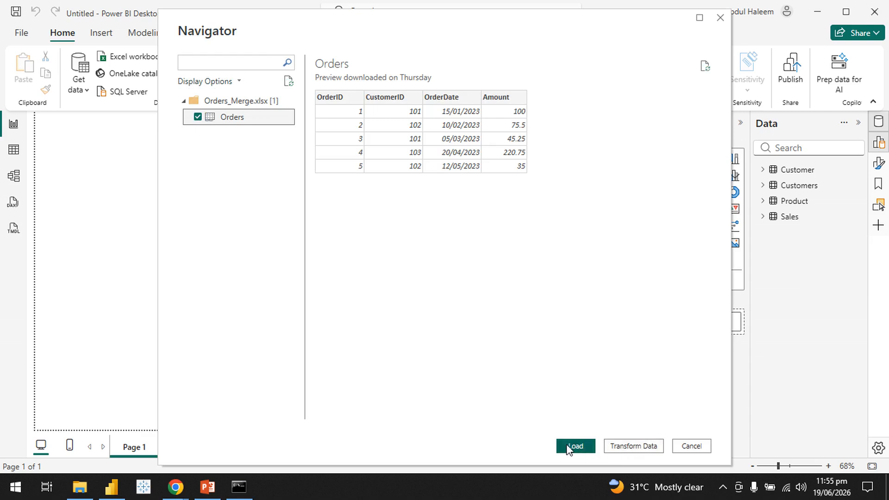
left_click(624, 446)
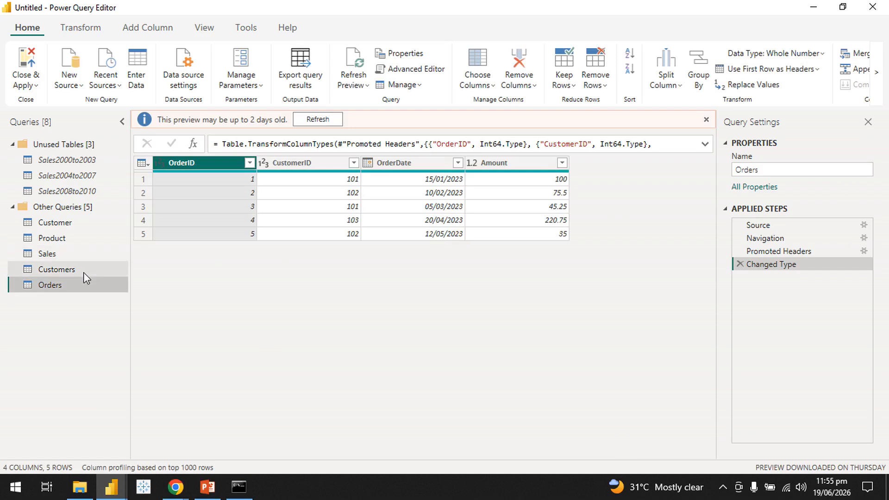
Start merging the Customers query with the Orders query as a new query, after comparing the columns of both tables
left_click(90, 273)
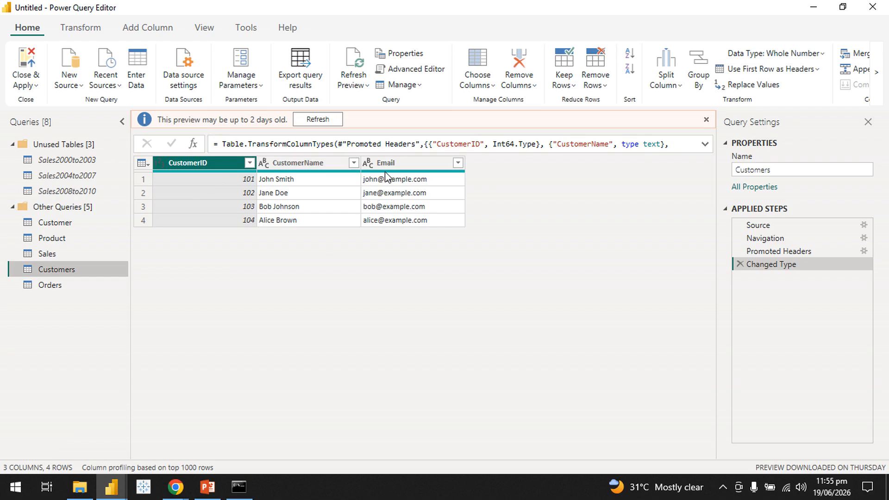
left_click(63, 287)
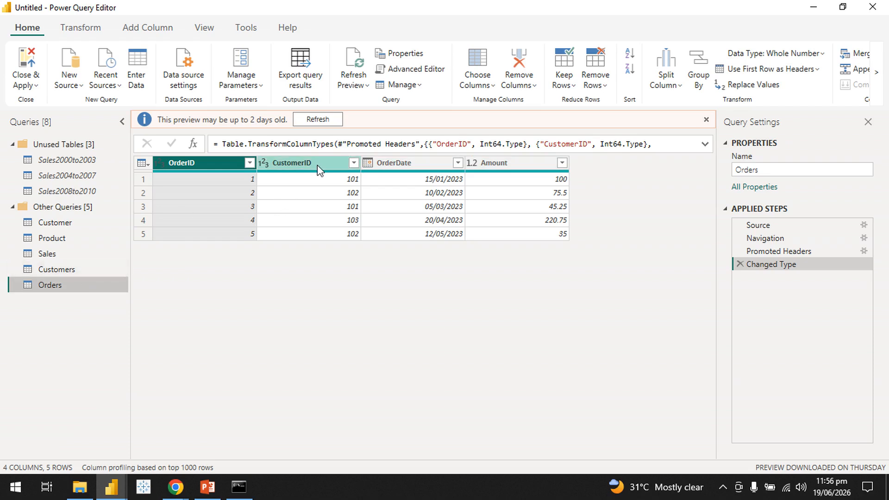
left_click(89, 269)
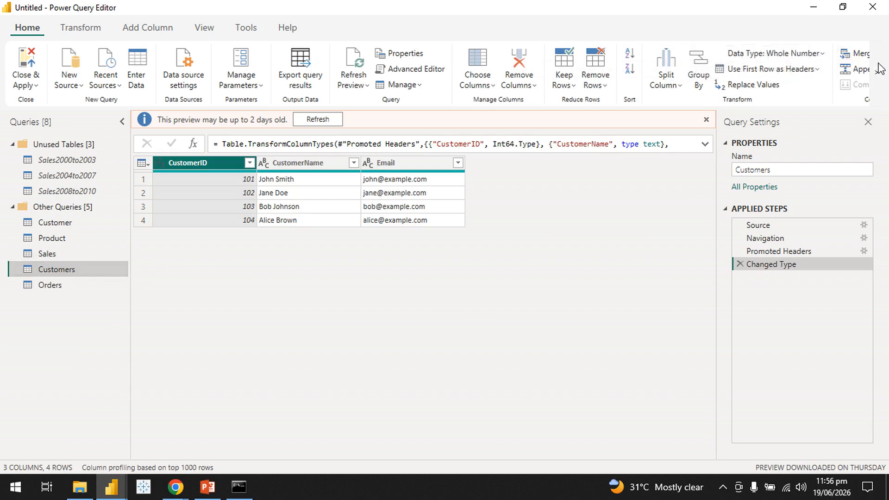
left_click(880, 68)
left_click(808, 55)
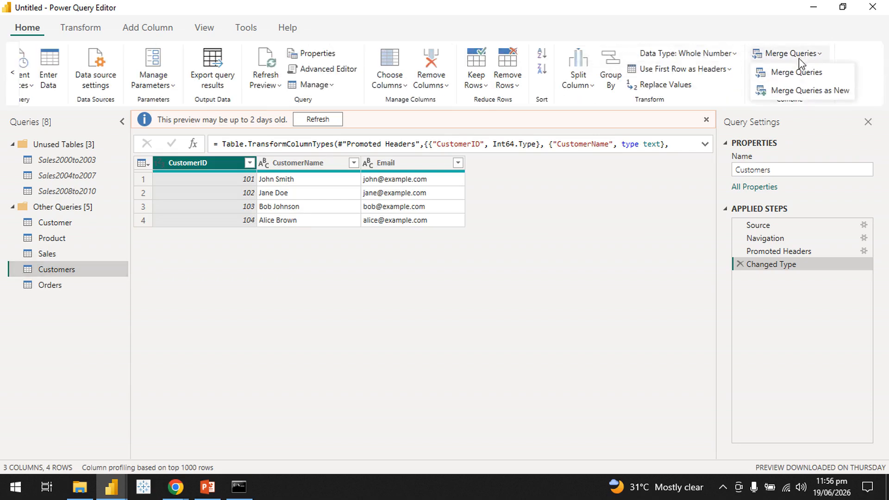
left_click(813, 92)
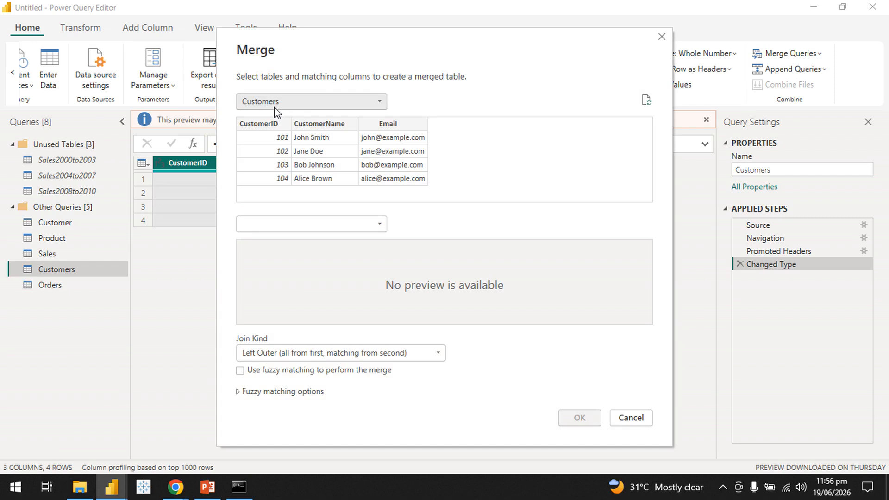
left_click(299, 224)
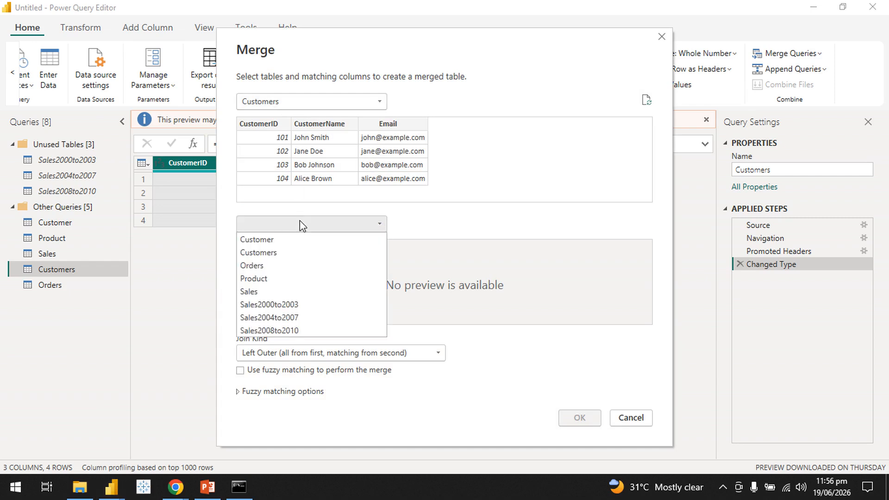
left_click(301, 265)
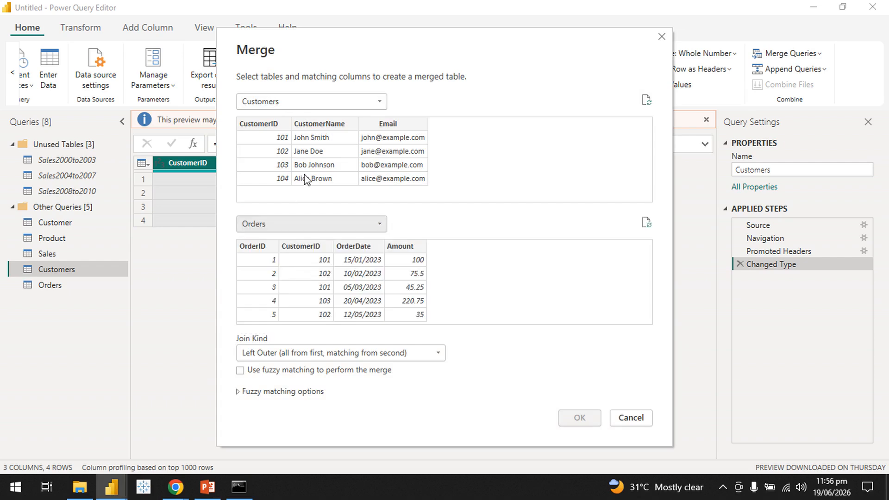
Match both tables on CustomerID and create the merge with a Right Outer join
left_click(257, 124)
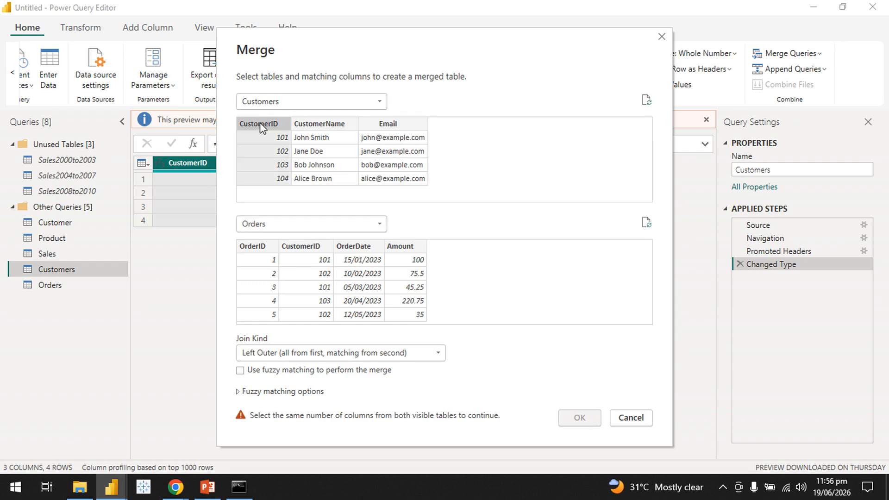
left_click(311, 250)
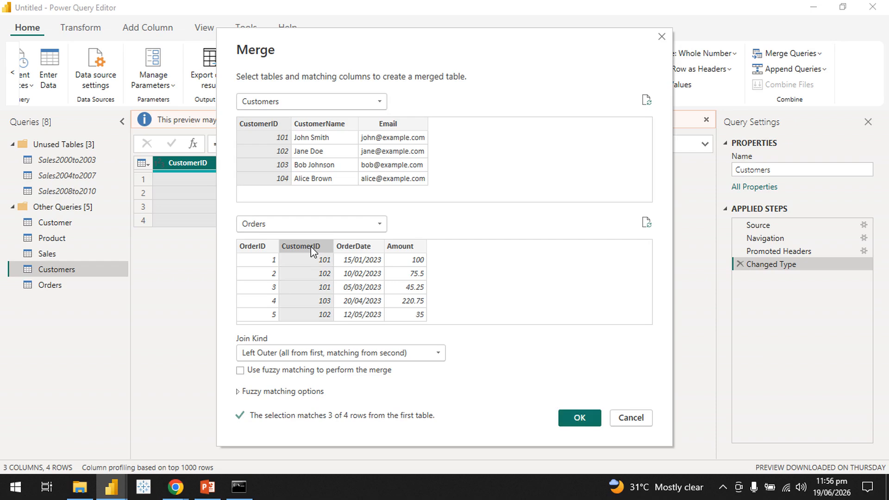
left_click(296, 354)
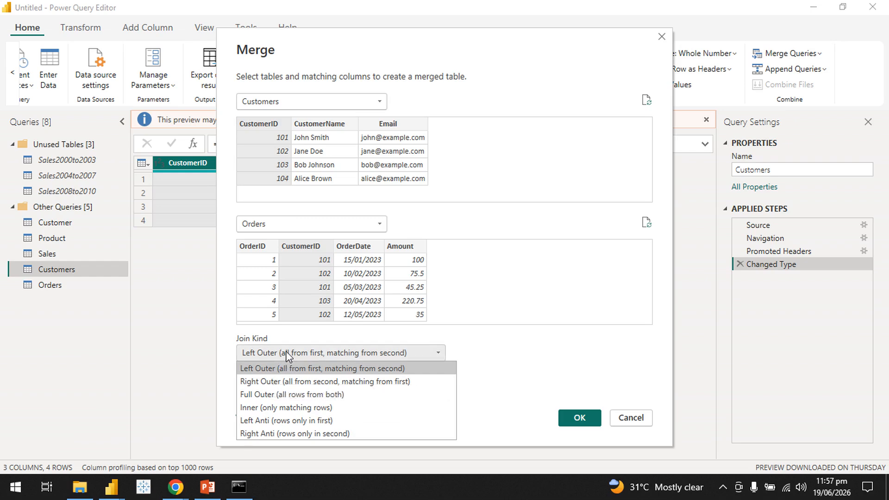
left_click(368, 383)
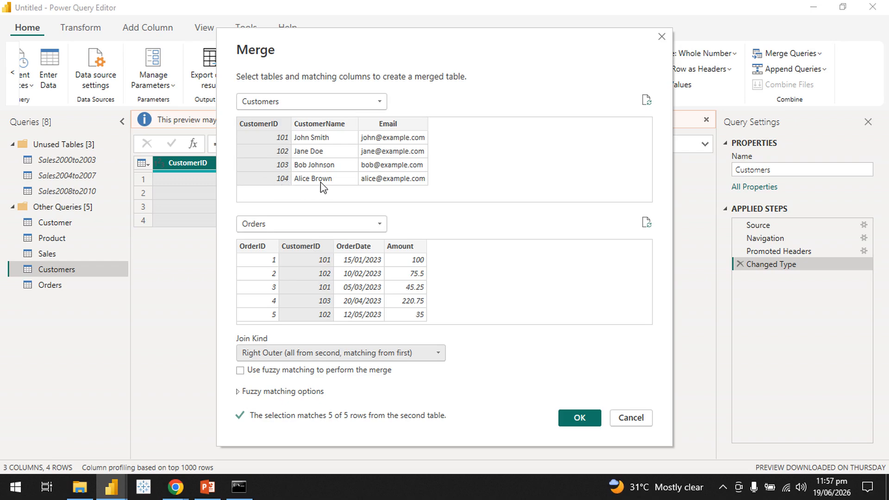
left_click(580, 418)
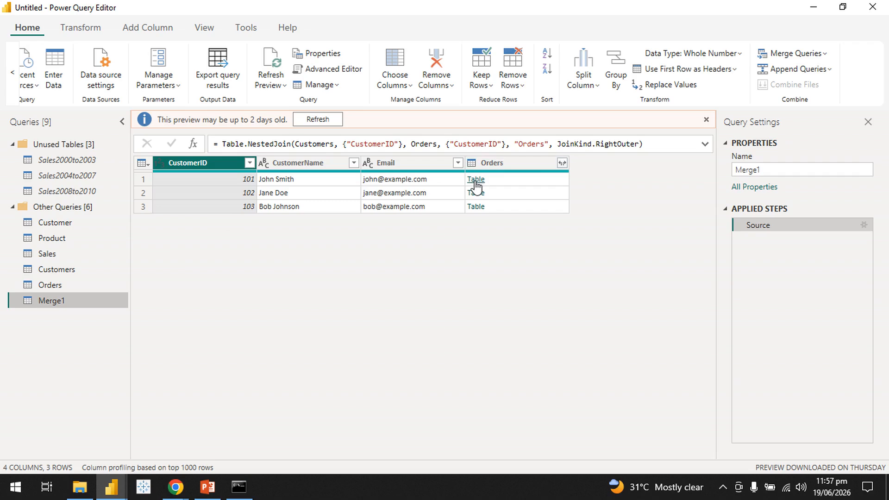
Expand the merged Orders column into OrderID, OrderDate and Amount, leaving out CustomerID and keeping the original column name as prefix
left_click(562, 164)
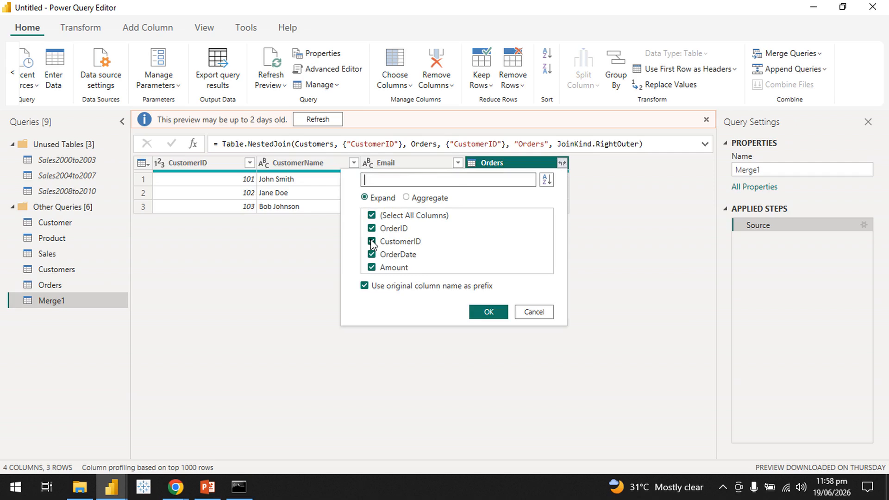
left_click(371, 242)
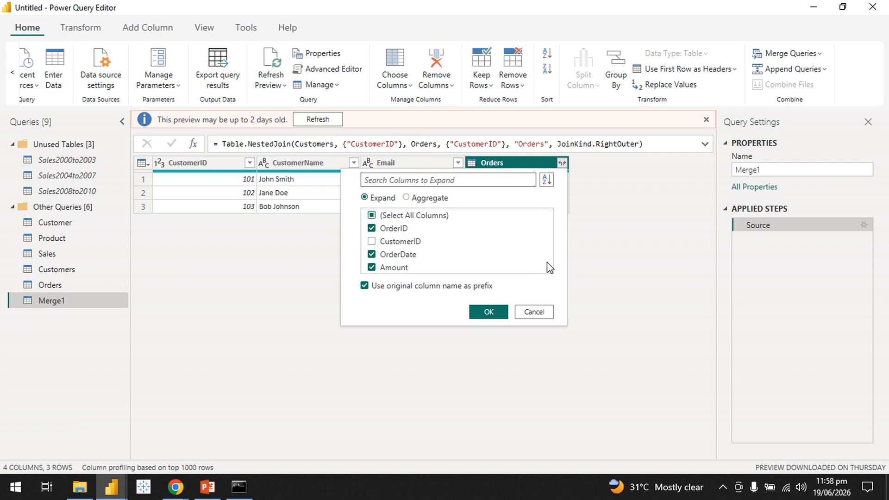
left_click(489, 312)
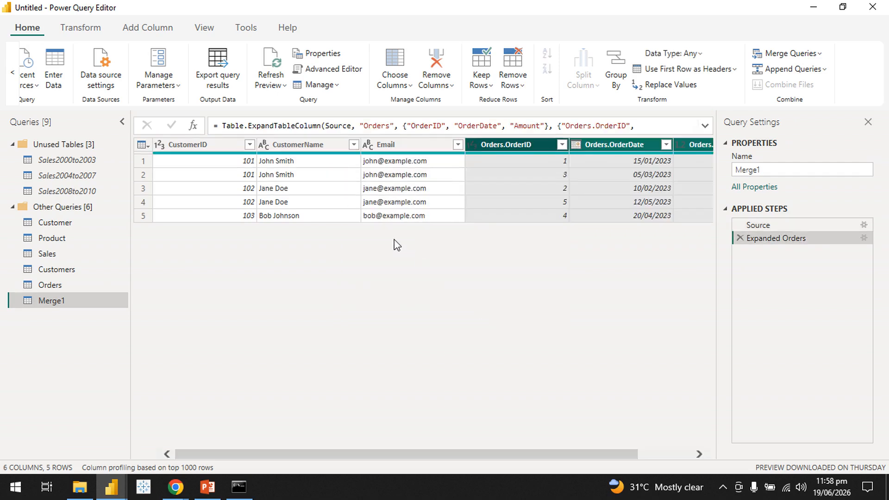
mouse_move(562, 454)
left_mouse_down()
mouse_move(629, 457)
mouse_move(550, 451)
left_mouse_up()
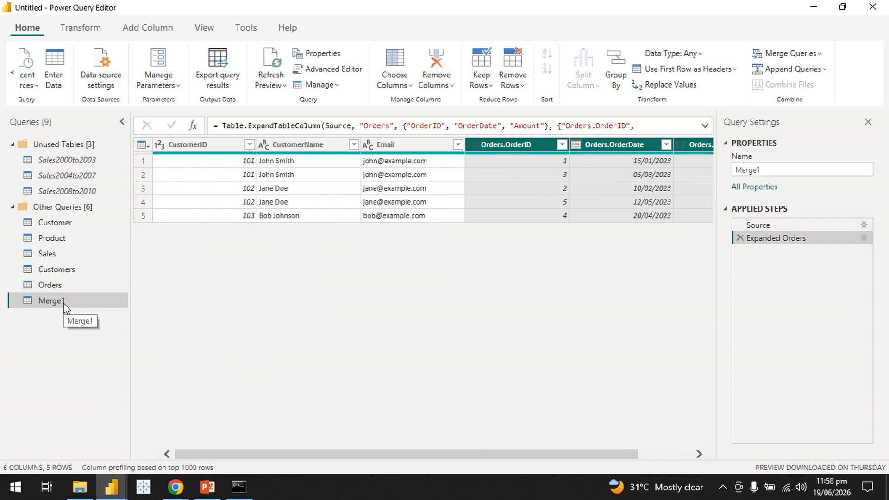
Rename the merged query as CustSales
double_click(48, 301)
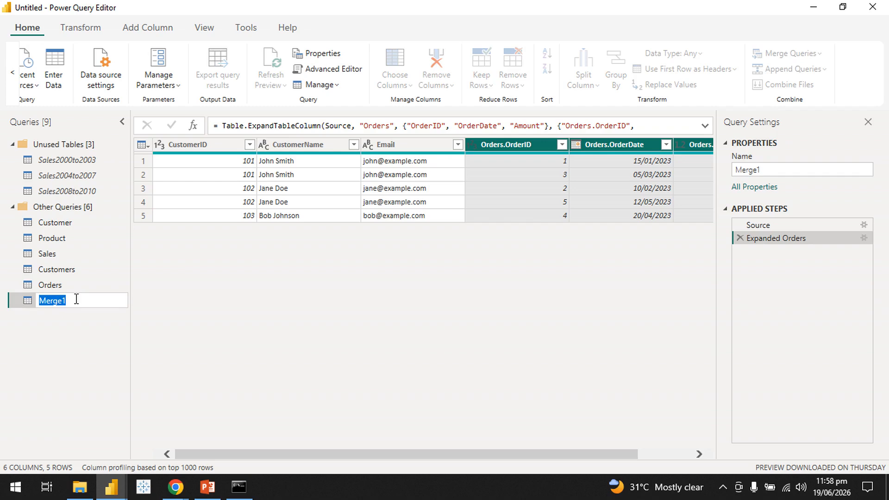
type("CustSales")
key("Return")
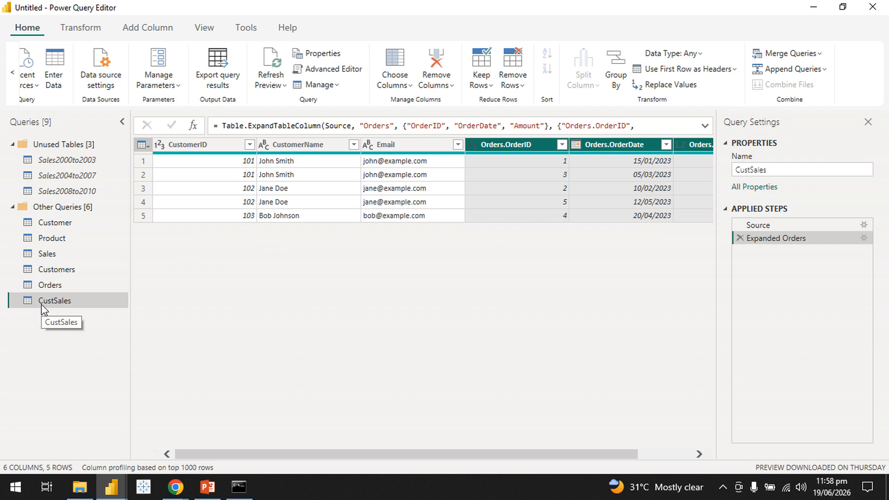
Check the Sales and CustSales queries, and apply the query changes while closing the Power Query Editor
left_click(70, 257)
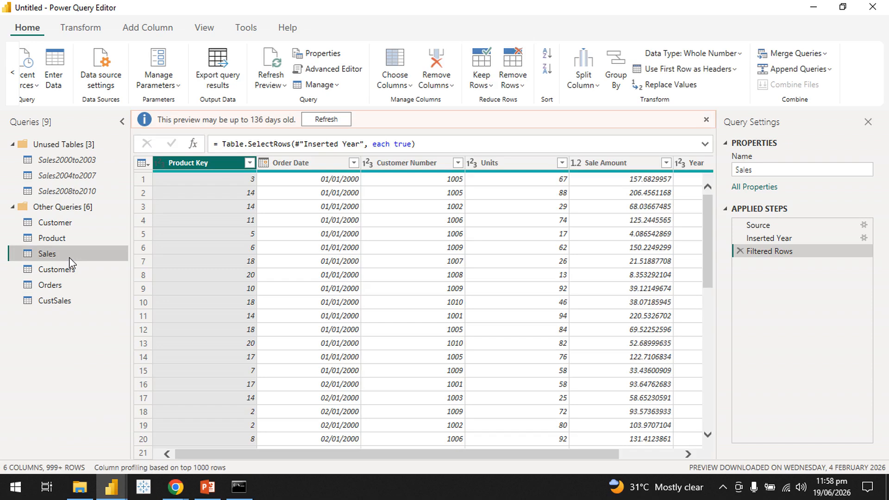
left_click(69, 300)
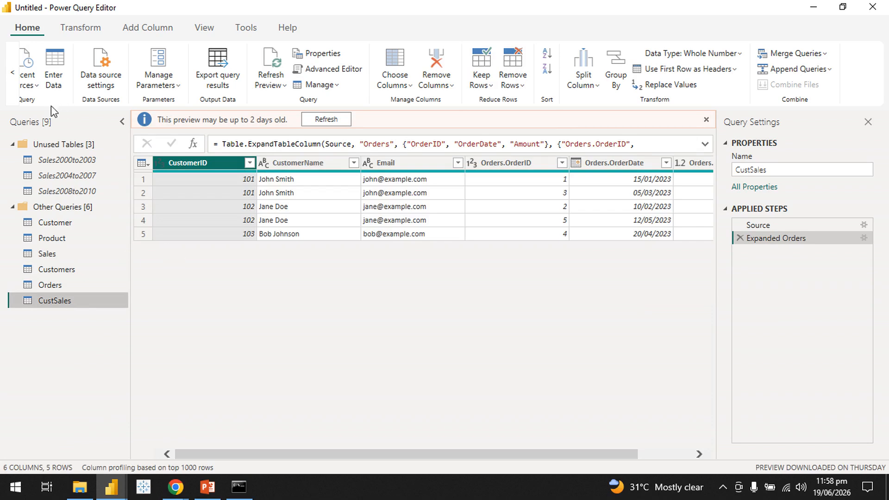
left_click(14, 83)
left_click(26, 85)
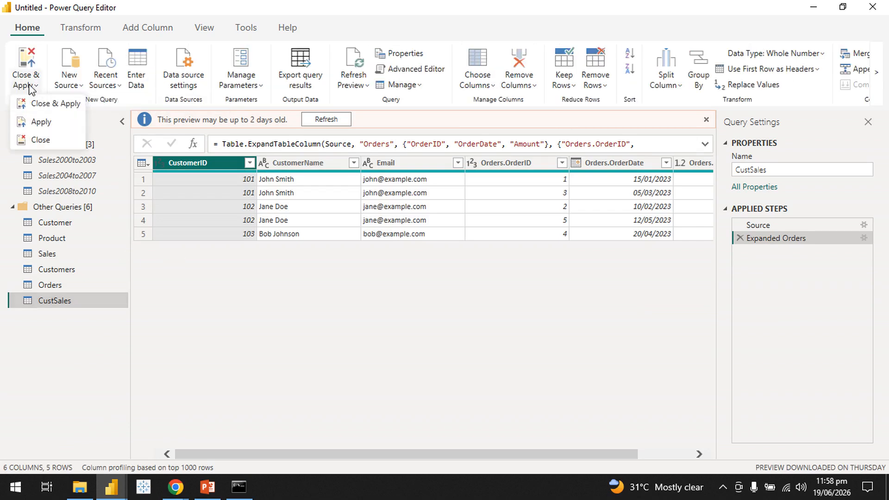
left_click(44, 109)
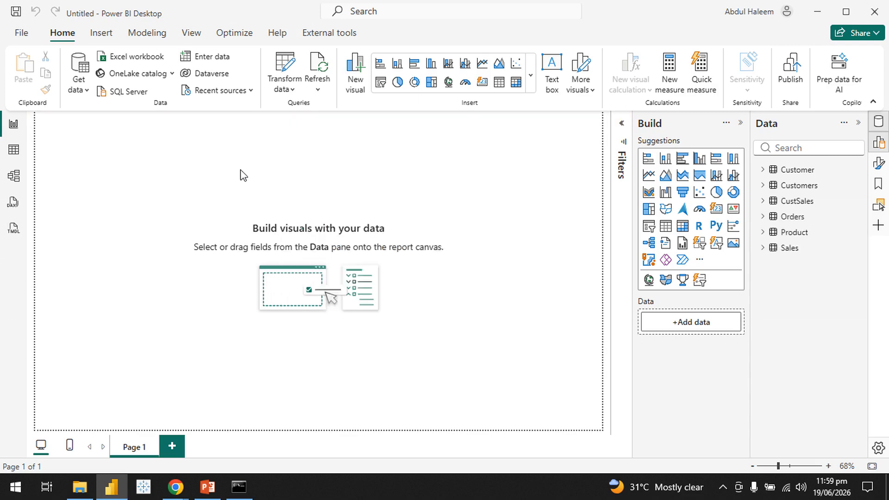
Examine the loaded rows of the CustSales, Sales, Orders and Product tables, and return to the report canvas
left_click(14, 150)
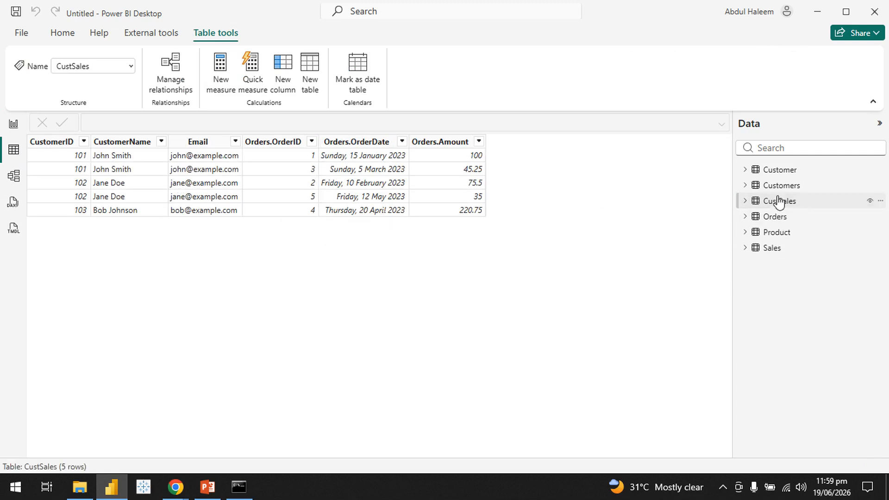
left_click(778, 248)
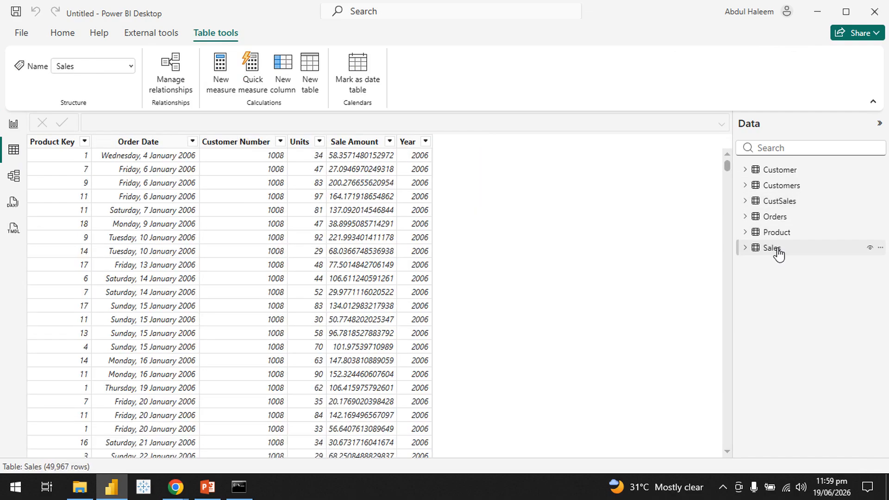
scroll(168, 250, "down", 15)
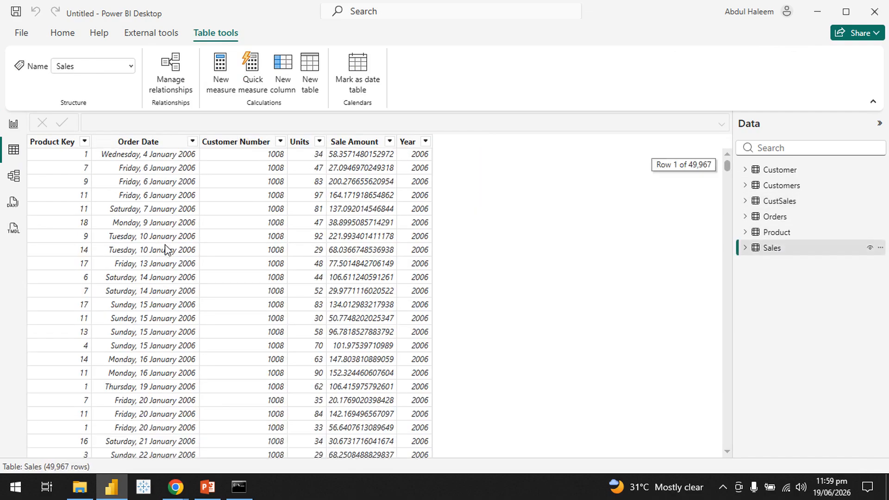
scroll(169, 245, "down", 15)
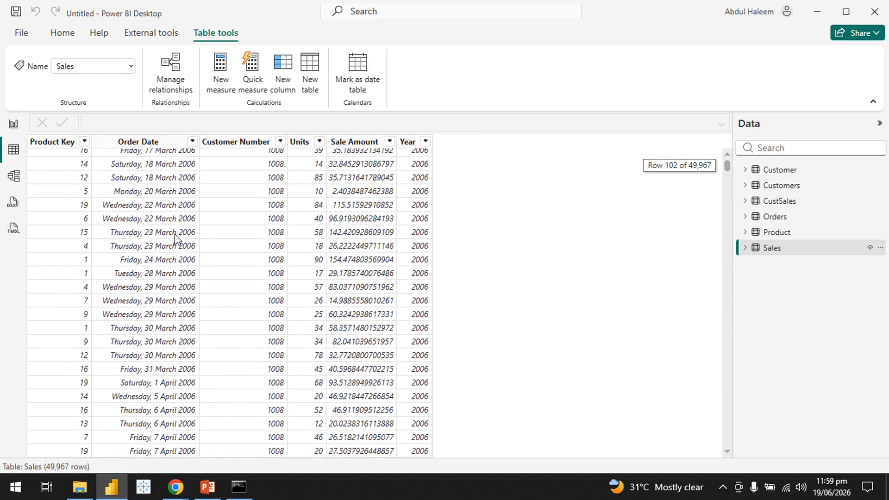
left_click(774, 216)
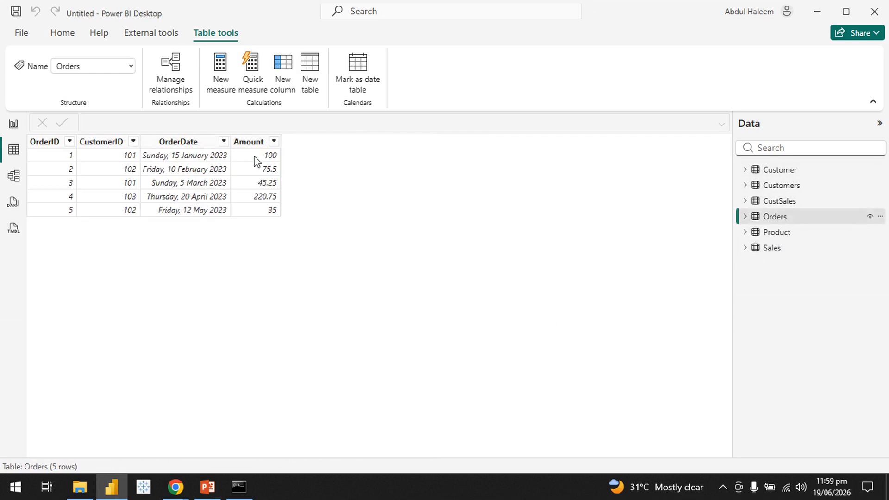
left_click(794, 233)
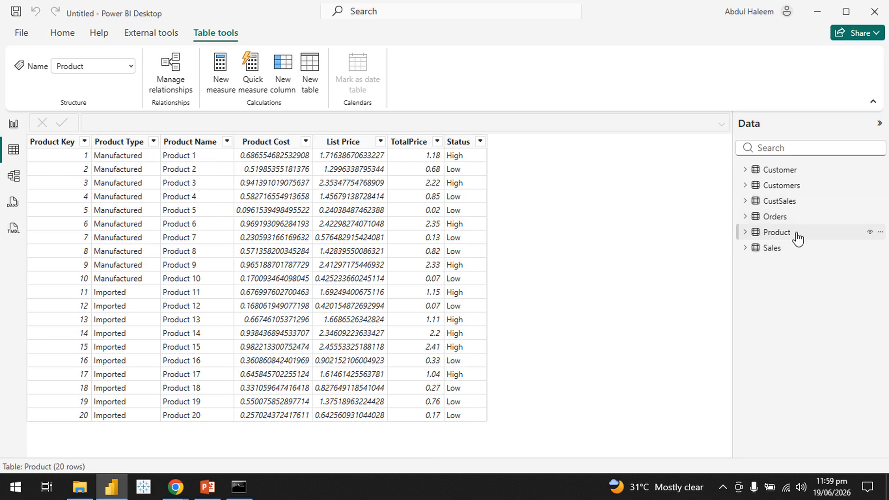
left_click(12, 123)
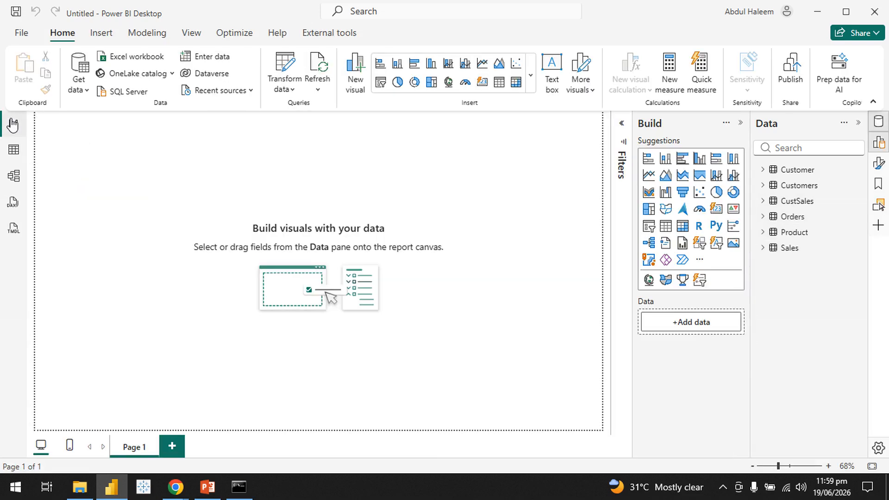